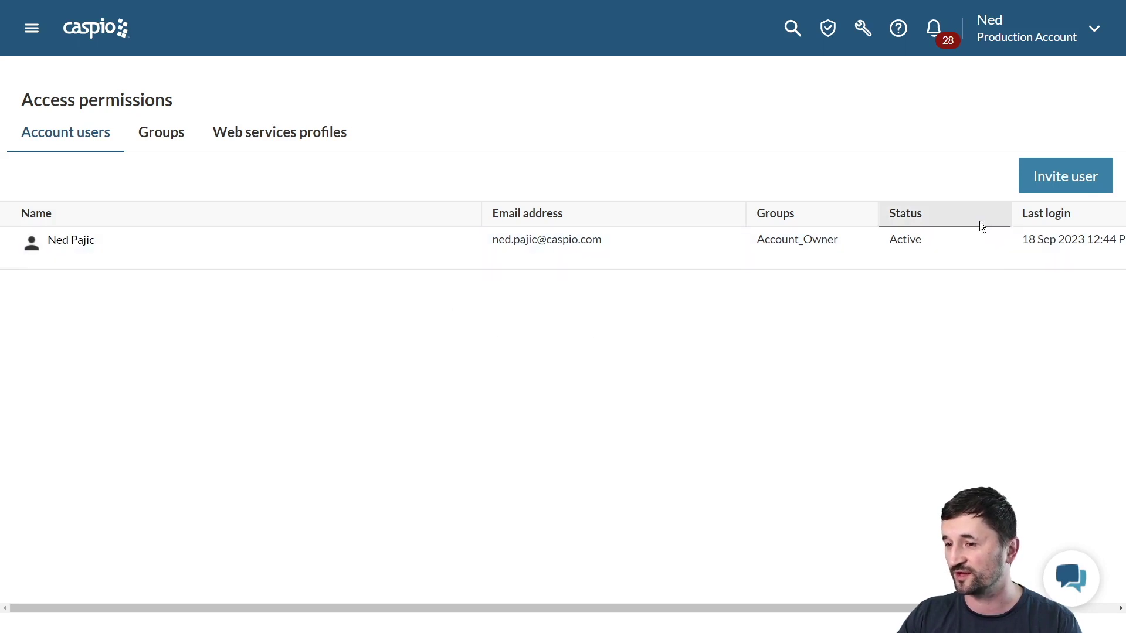
Begin inviting a new user by e-mail, then discard the invitation without changes
click(1050, 182)
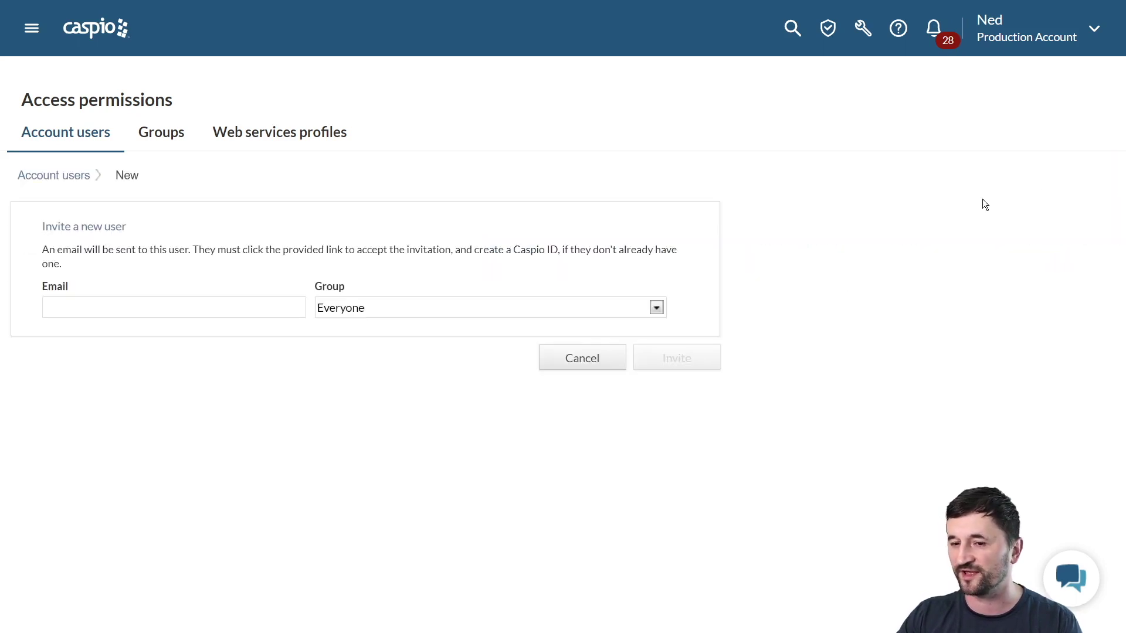
click(263, 306)
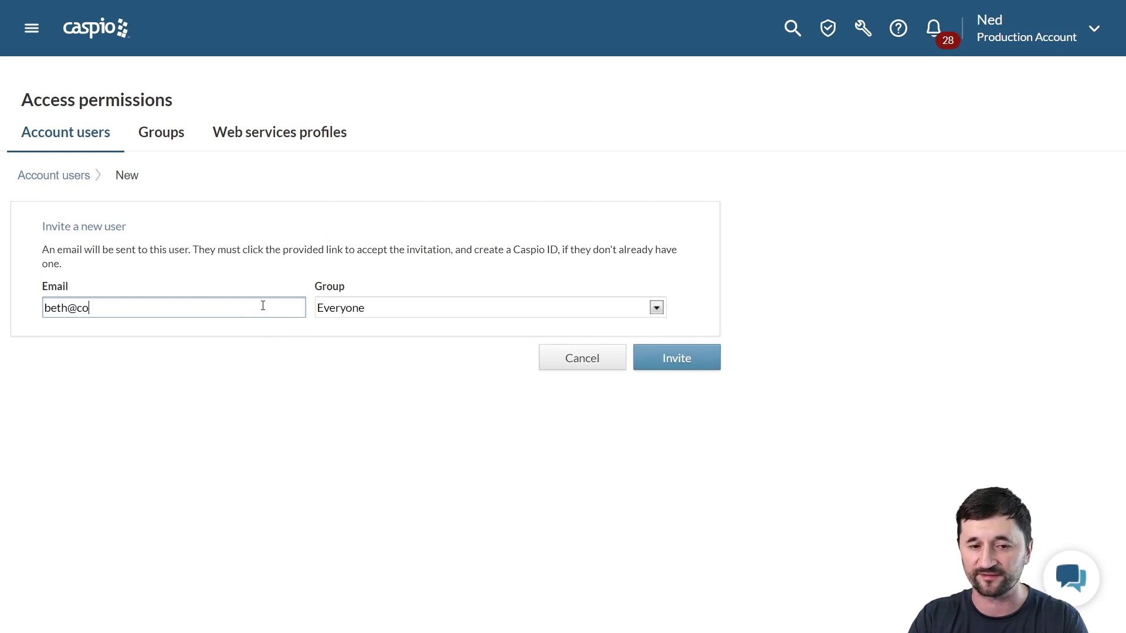
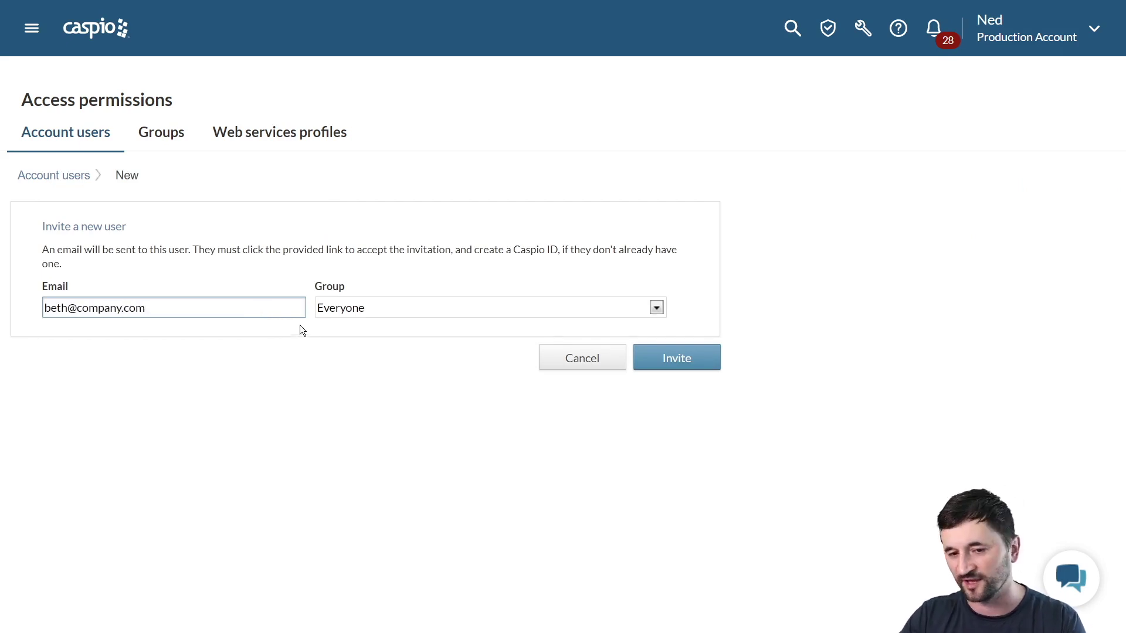
click(373, 316)
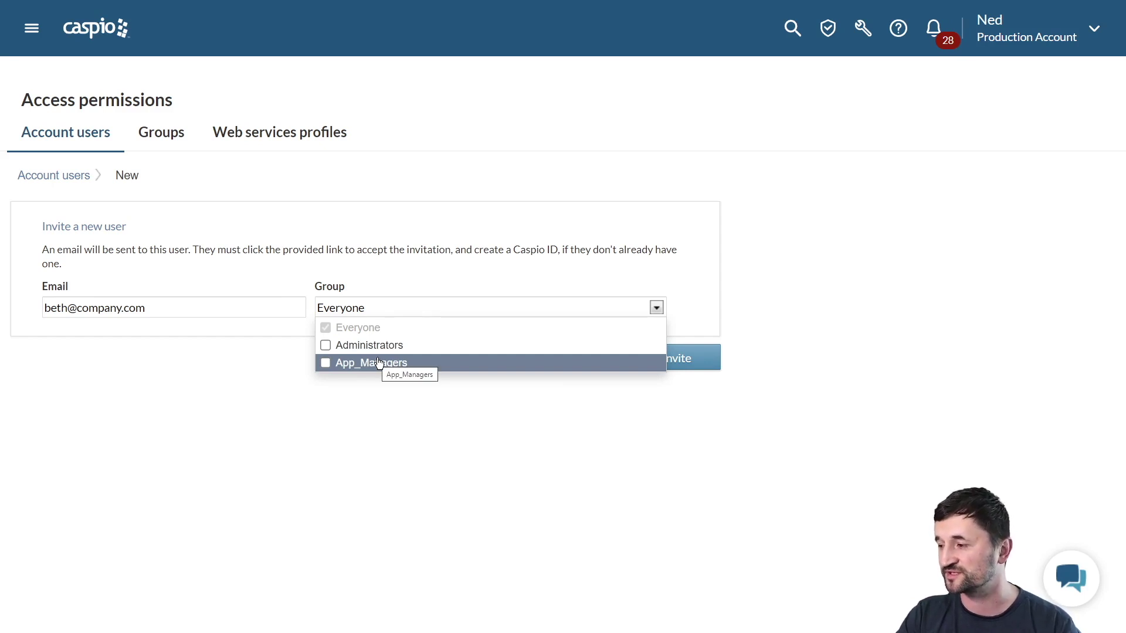
click(372, 392)
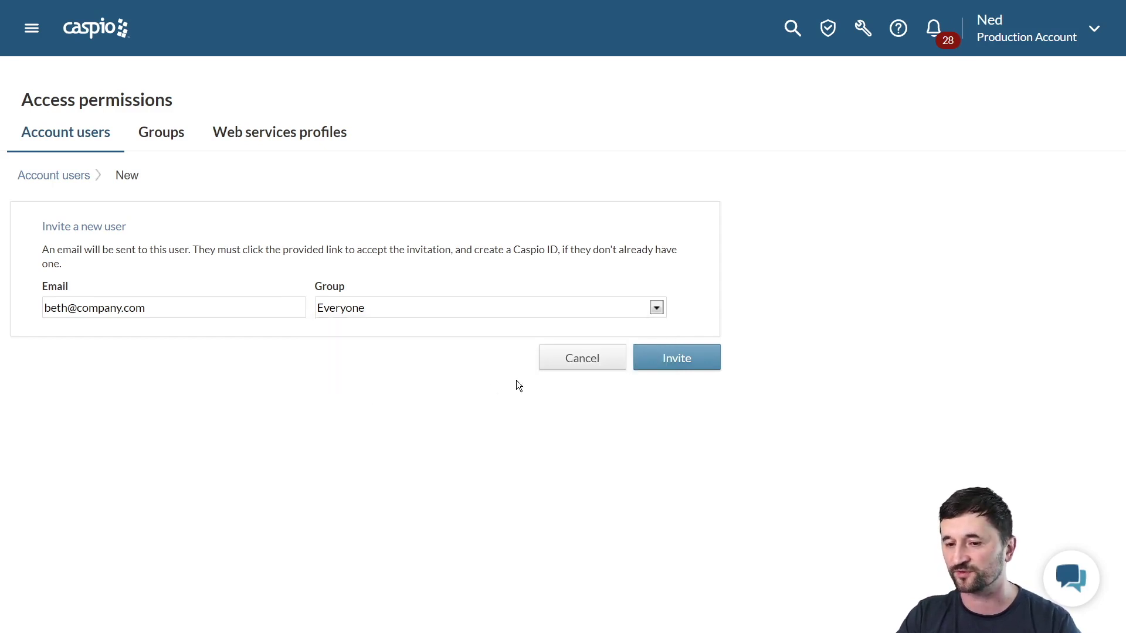
click(566, 364)
click(664, 319)
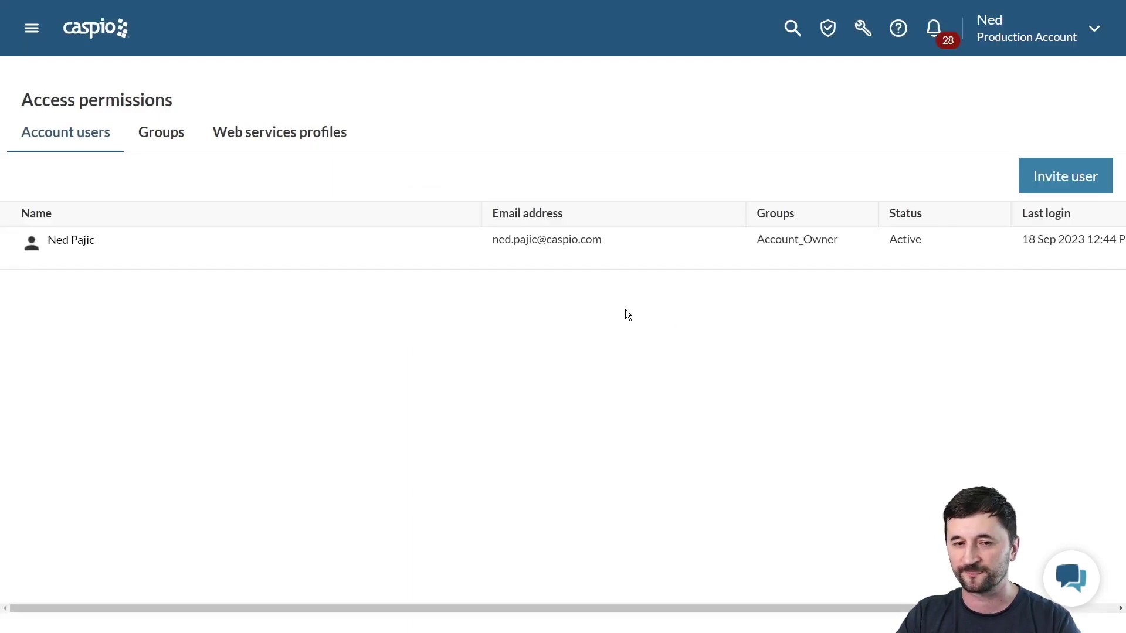
Under Groups, review Administrators' permissions on table ac_tbl_doctors, cancel, then open Everyone's permissions
click(168, 142)
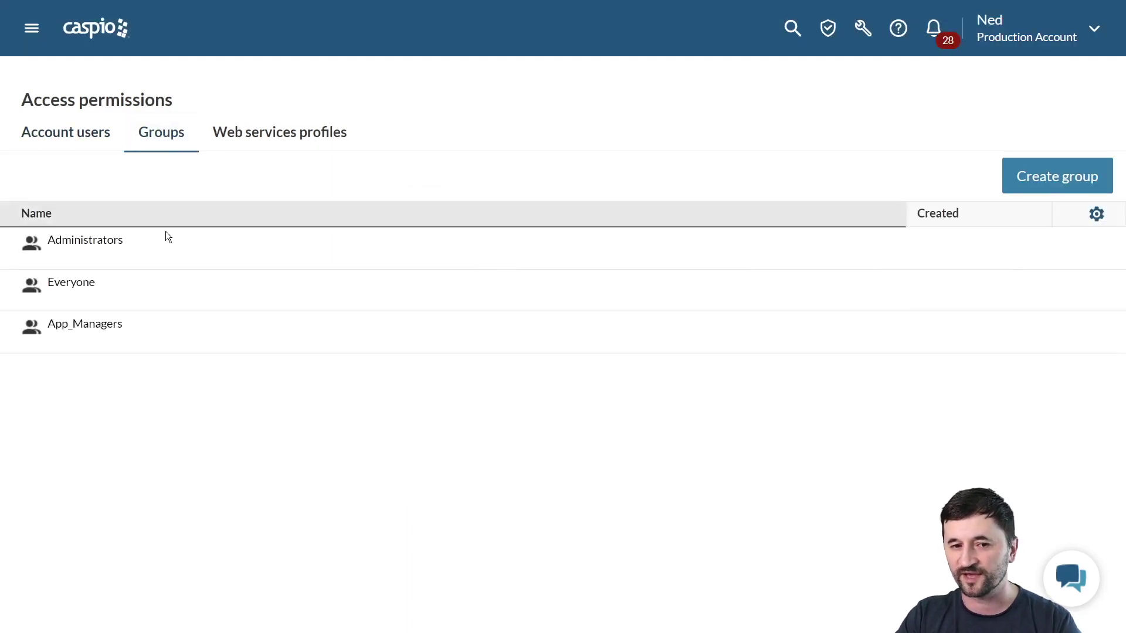
mouse_move(167, 251)
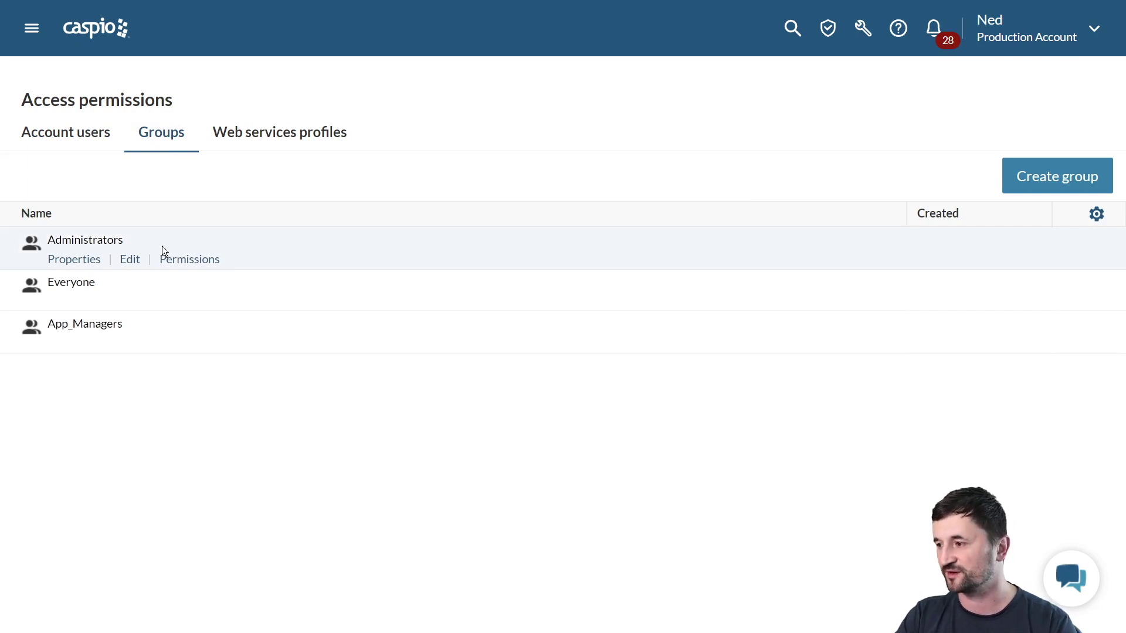
click(174, 258)
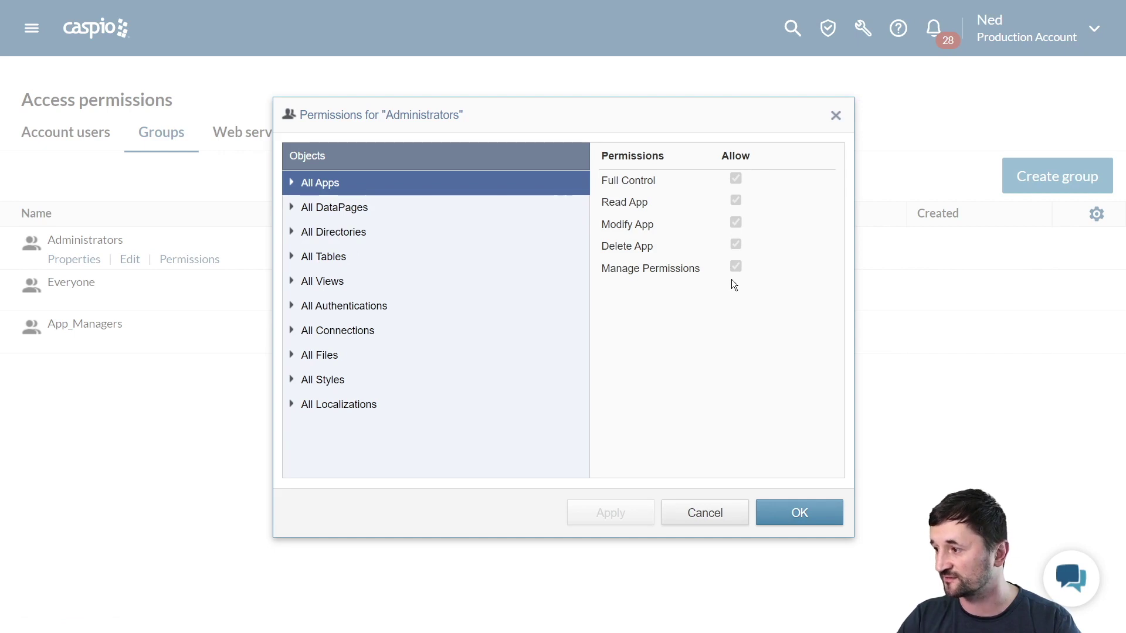
click(329, 258)
click(330, 264)
click(337, 280)
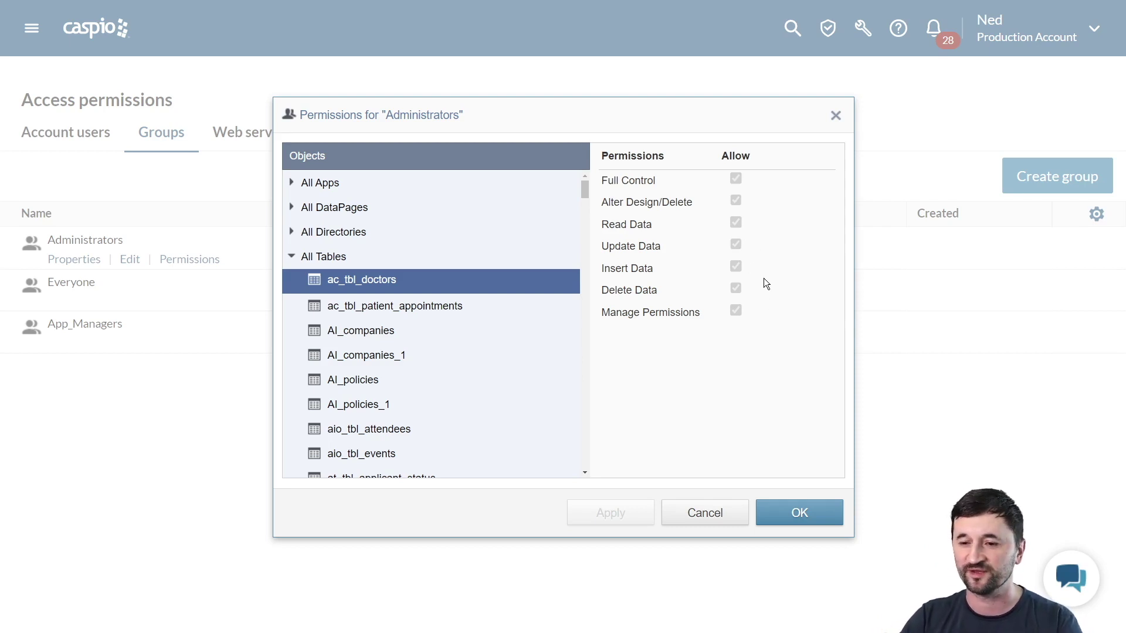
click(708, 512)
click(165, 300)
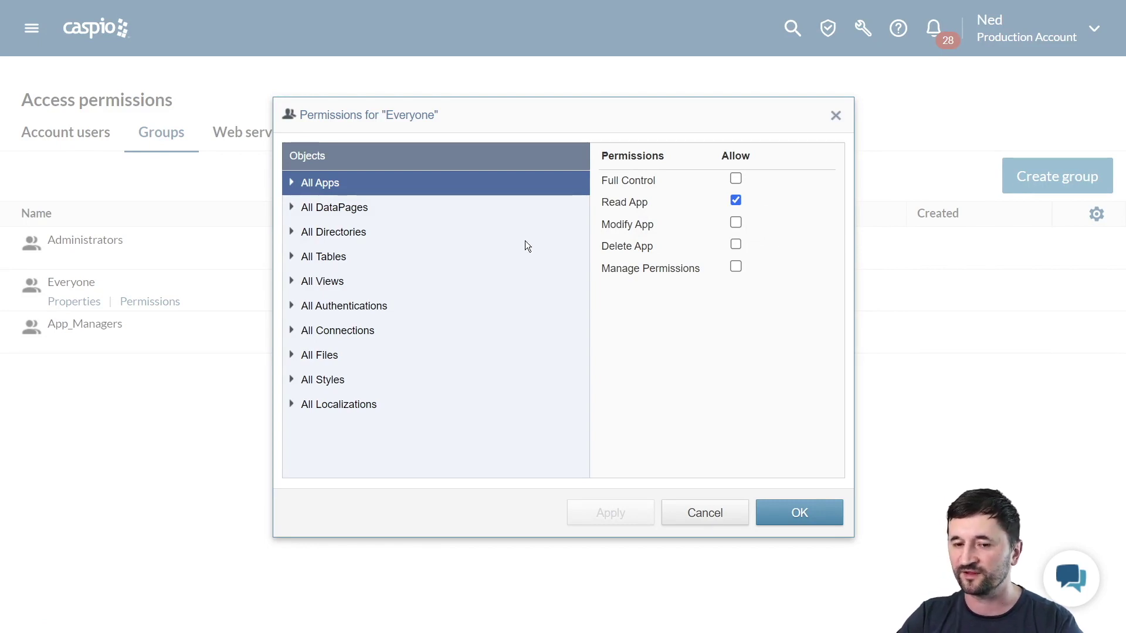
click(327, 258)
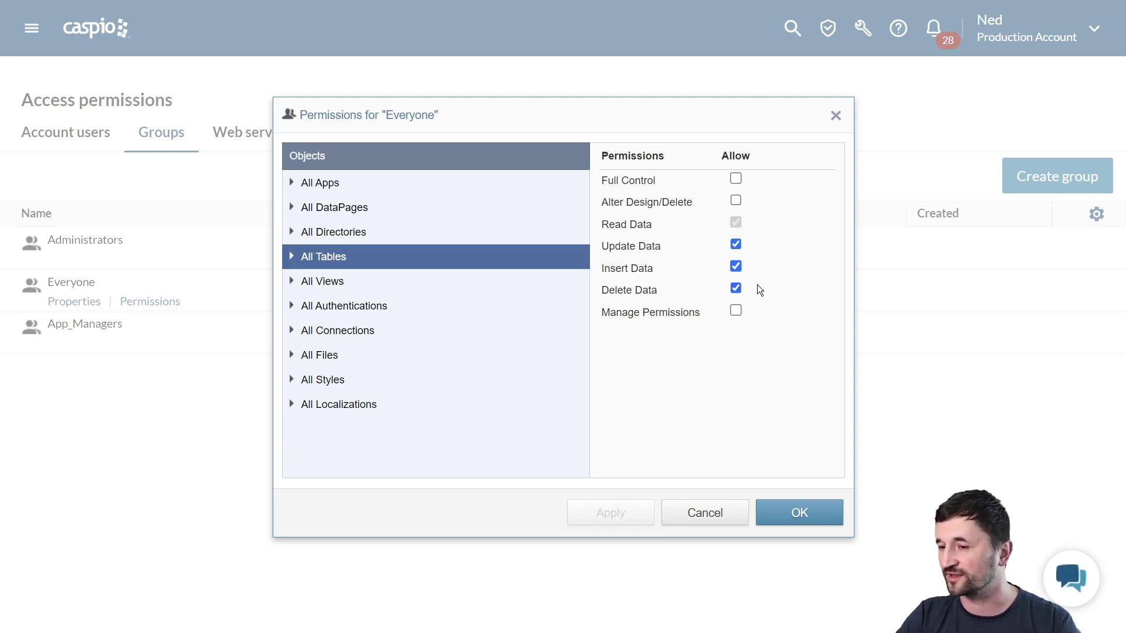
click(326, 285)
click(344, 309)
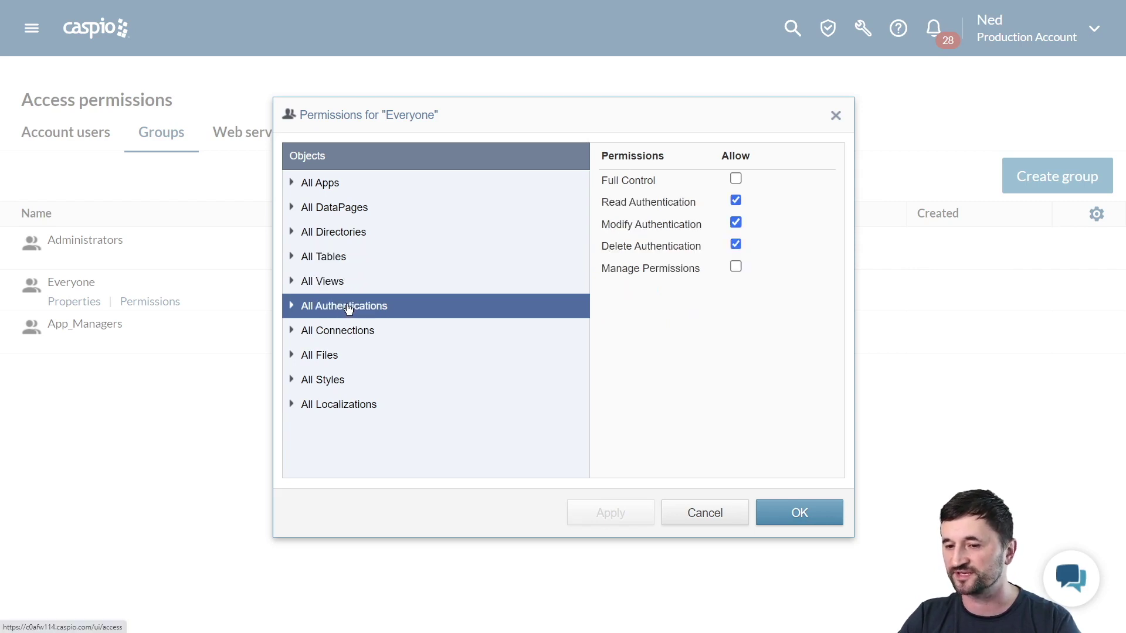
click(347, 332)
click(329, 358)
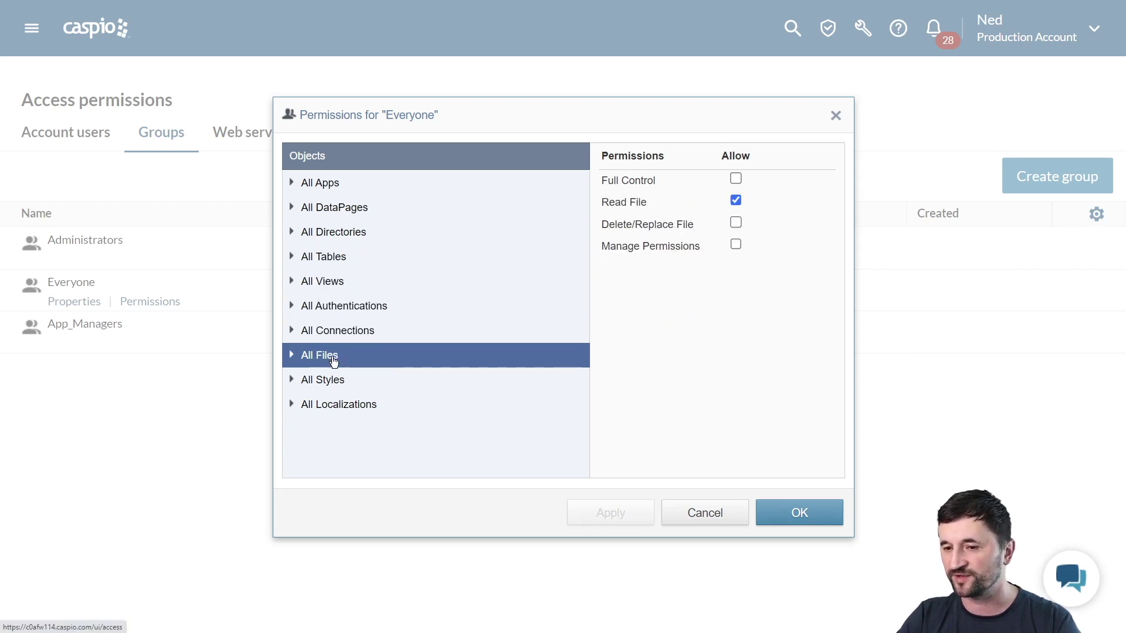
click(344, 381)
click(348, 406)
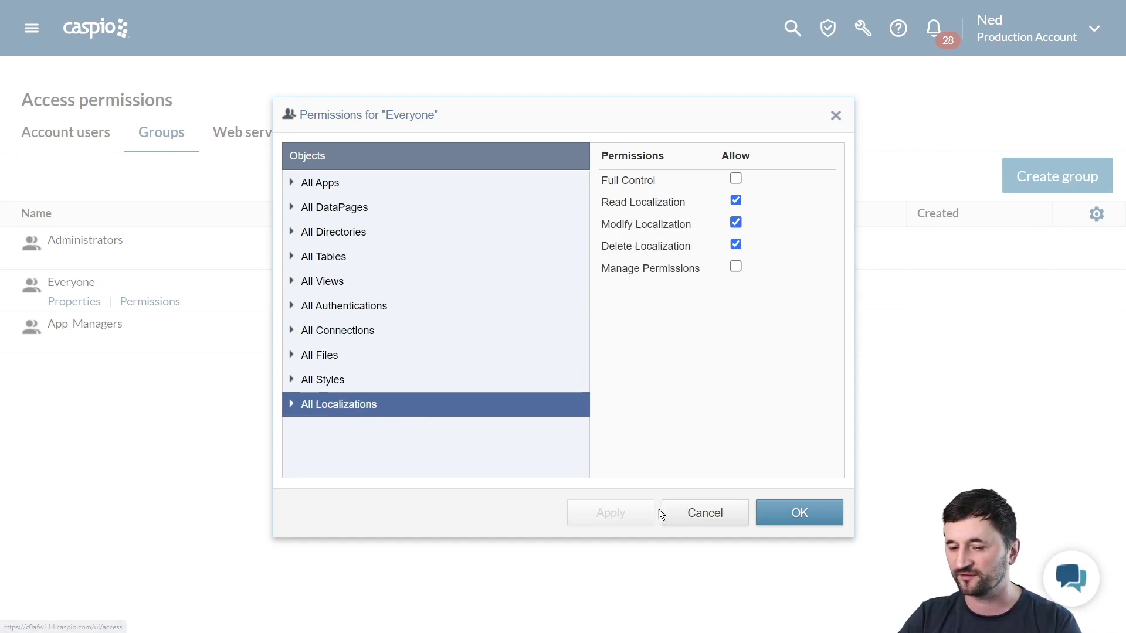
click(680, 512)
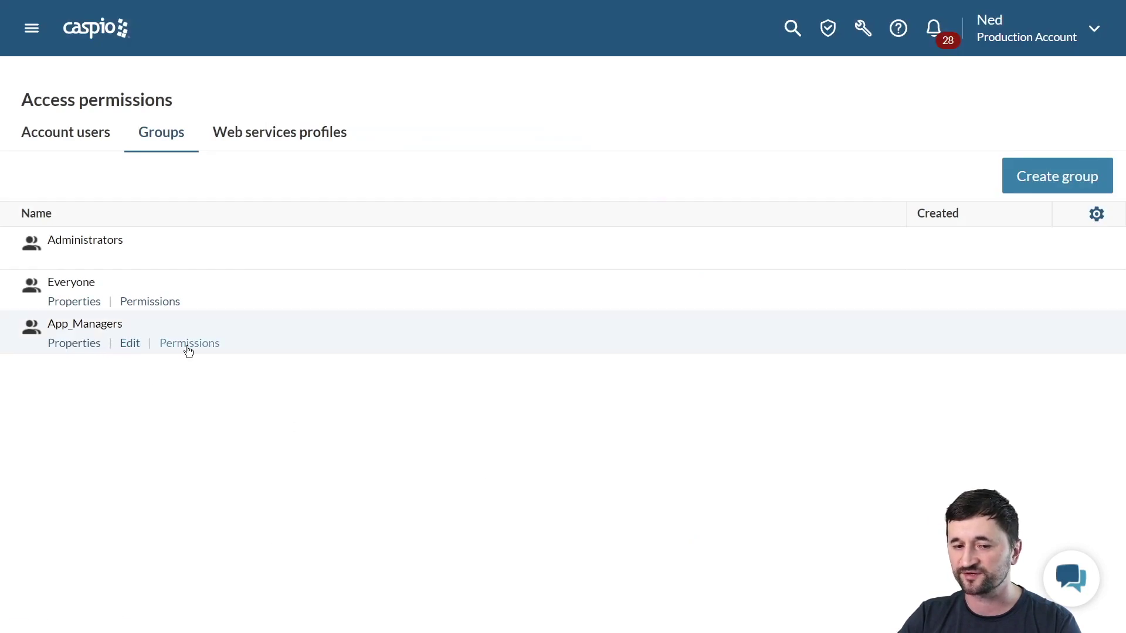
click(186, 344)
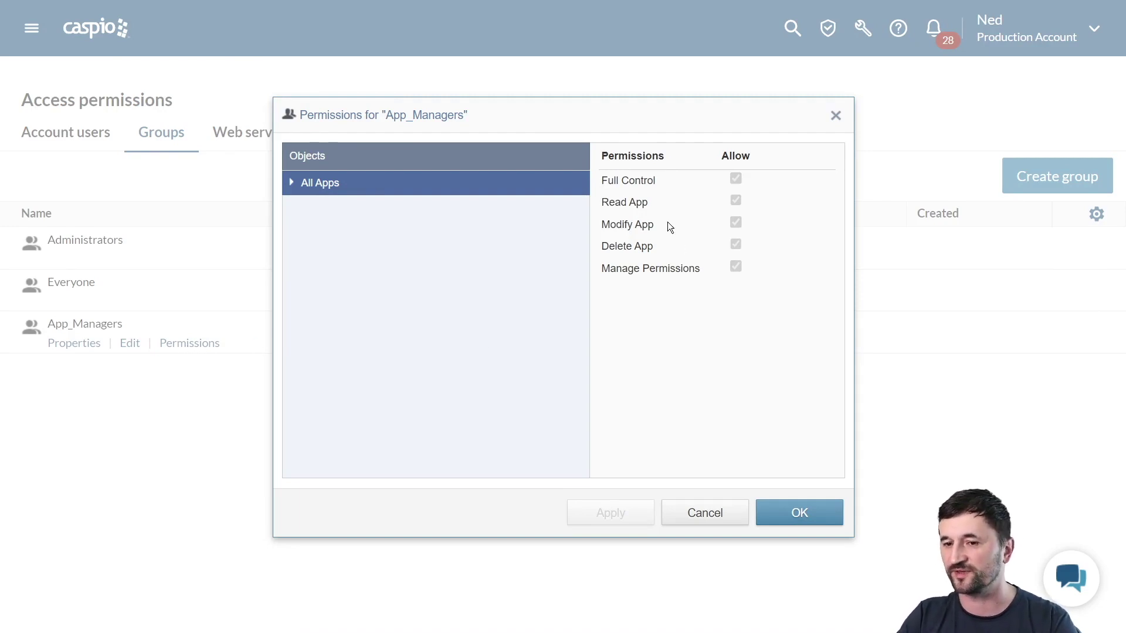
click(305, 185)
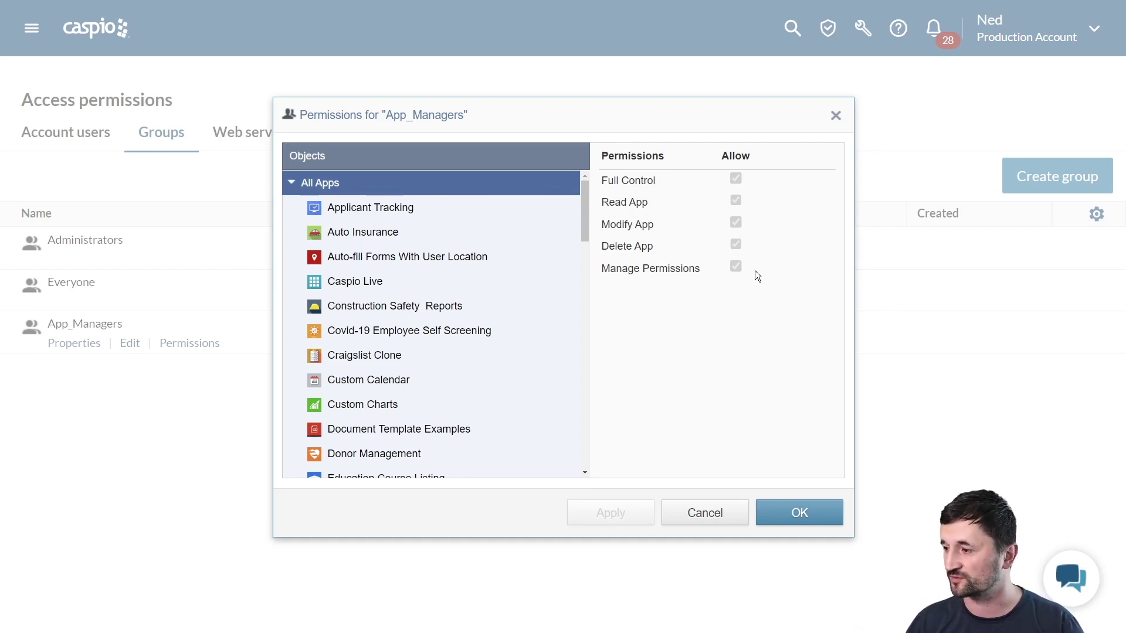
click(735, 509)
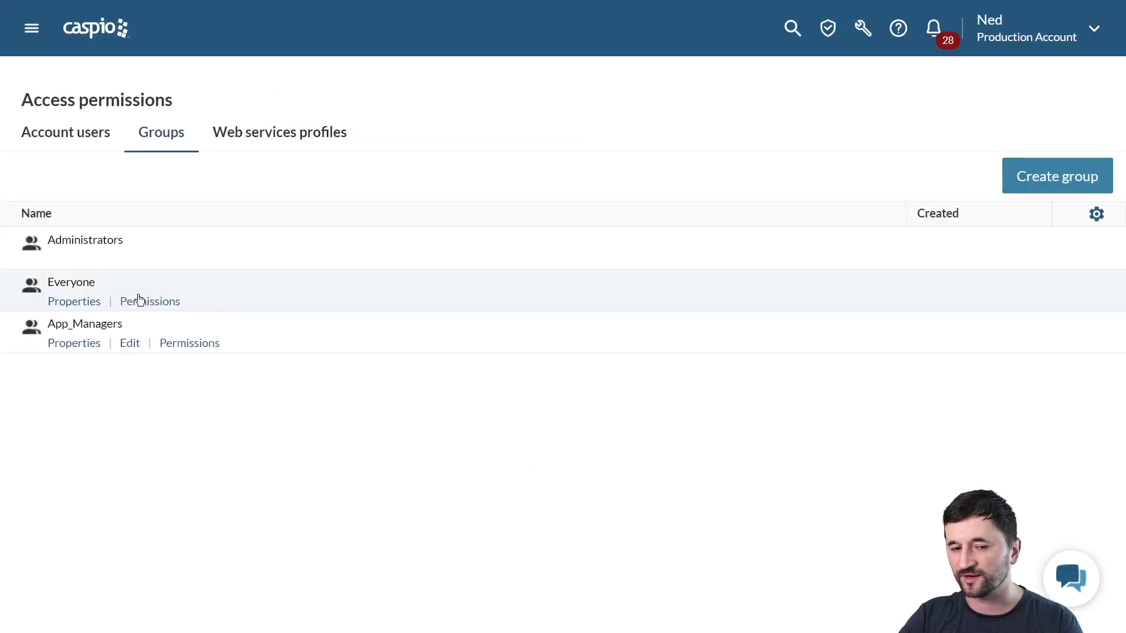
Clear Everyone's Read App, All Directories Delete Data and All Tables permissions, then save with OK
click(139, 302)
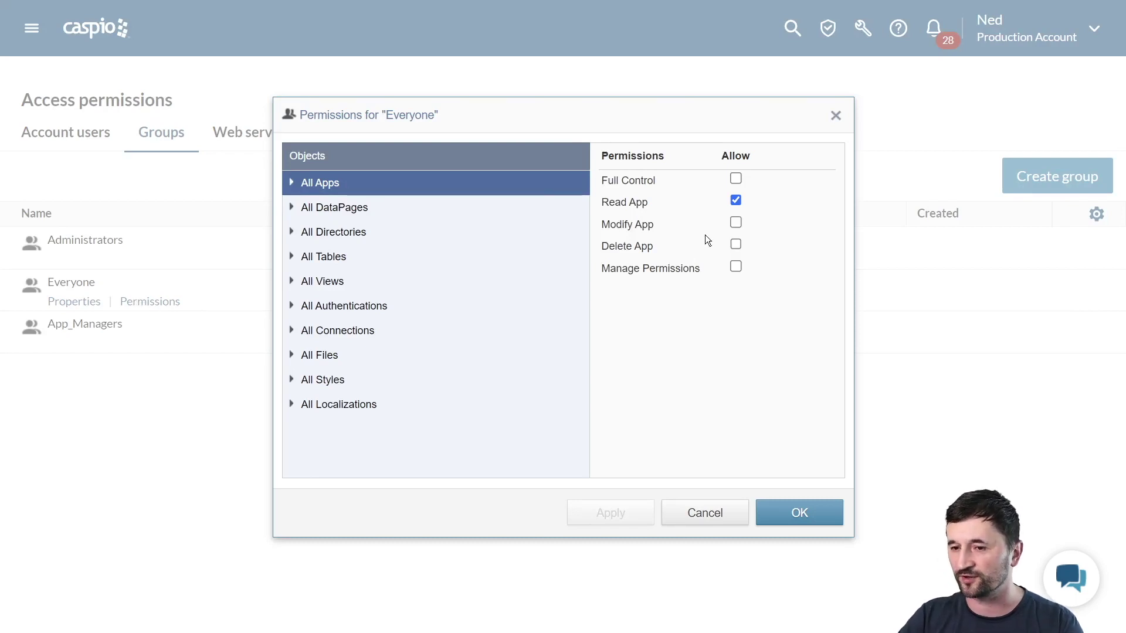
click(735, 200)
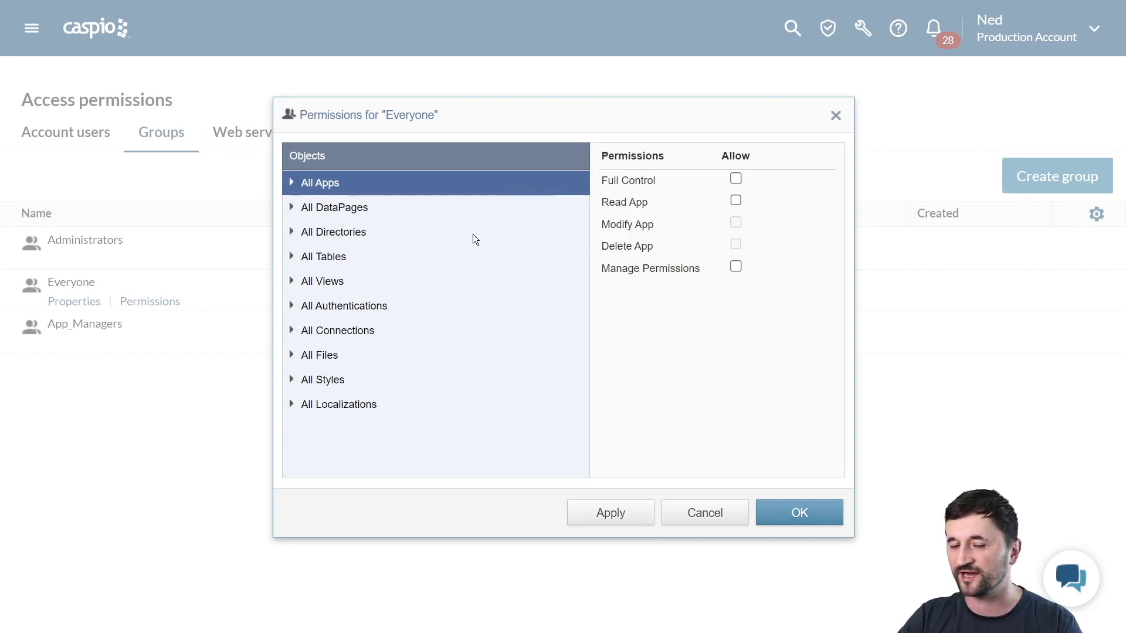
click(360, 213)
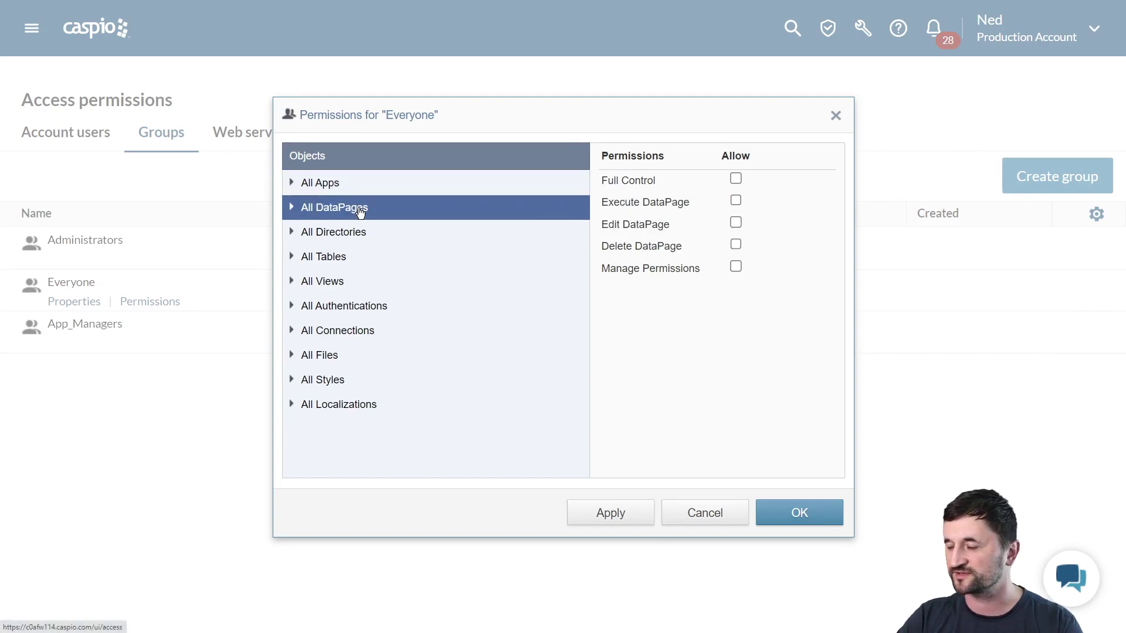
click(344, 233)
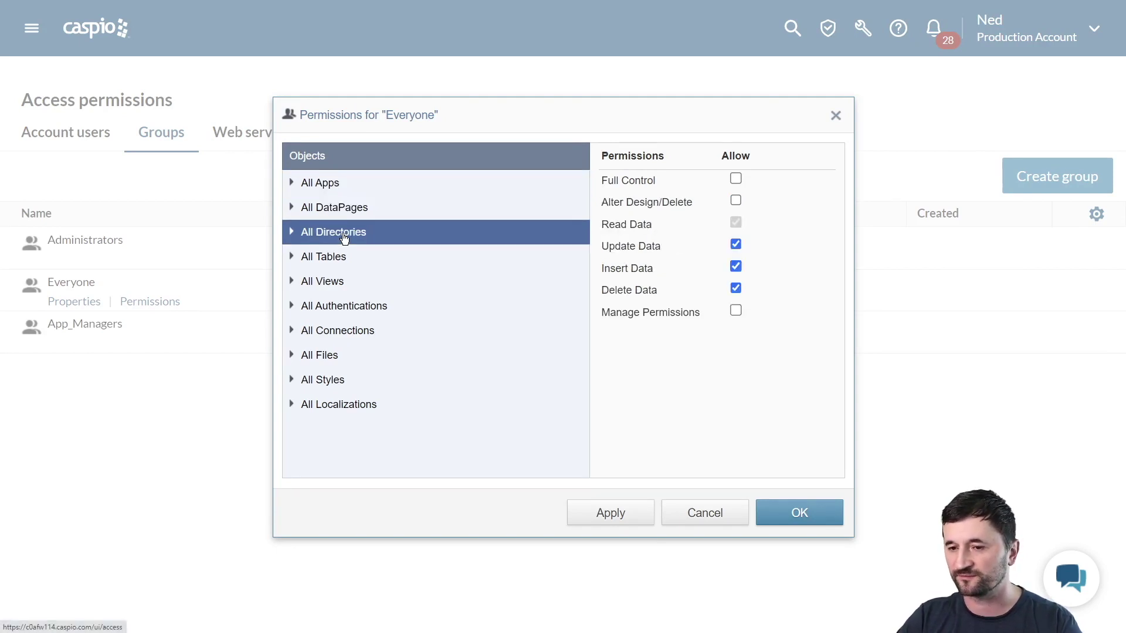
click(736, 287)
click(349, 261)
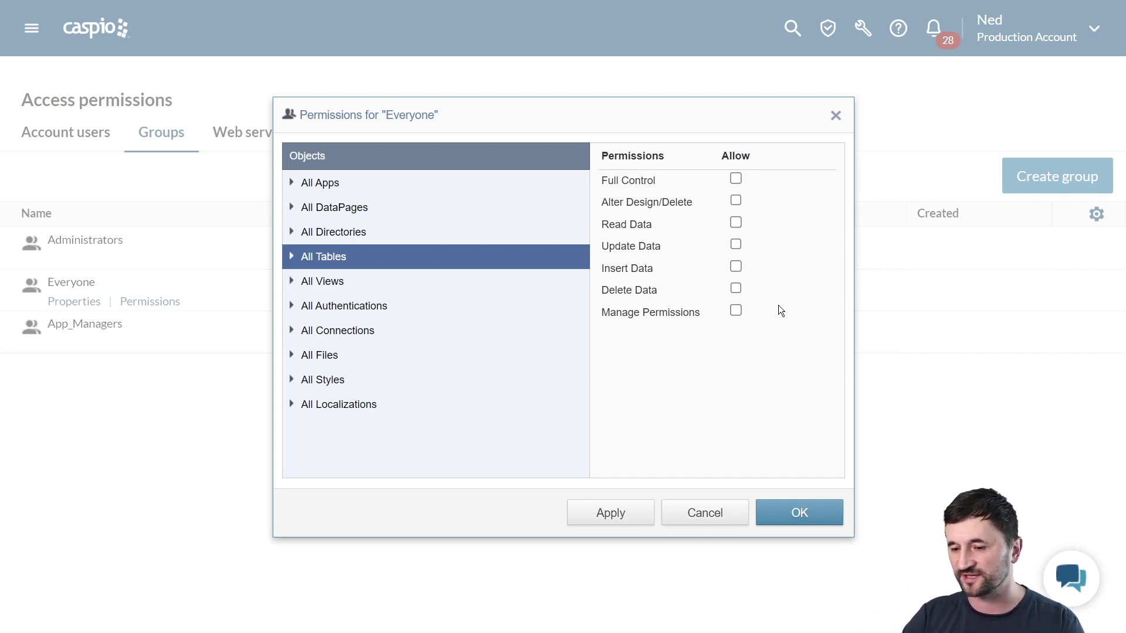
click(809, 509)
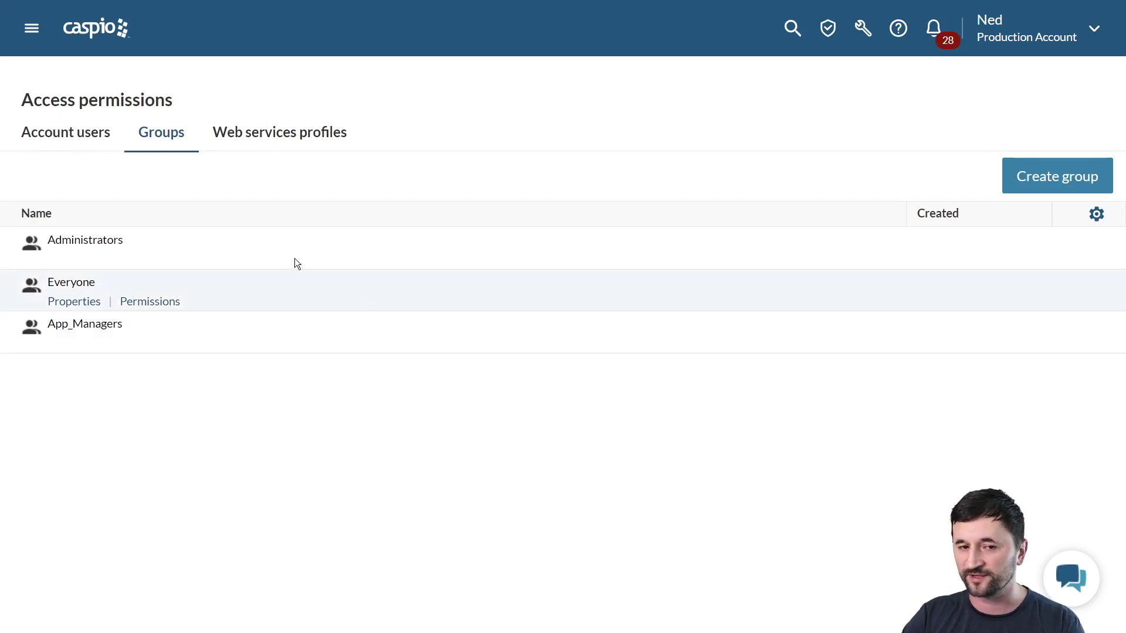
Invite a new user by e-mail address, keeping the Everyone group
click(99, 144)
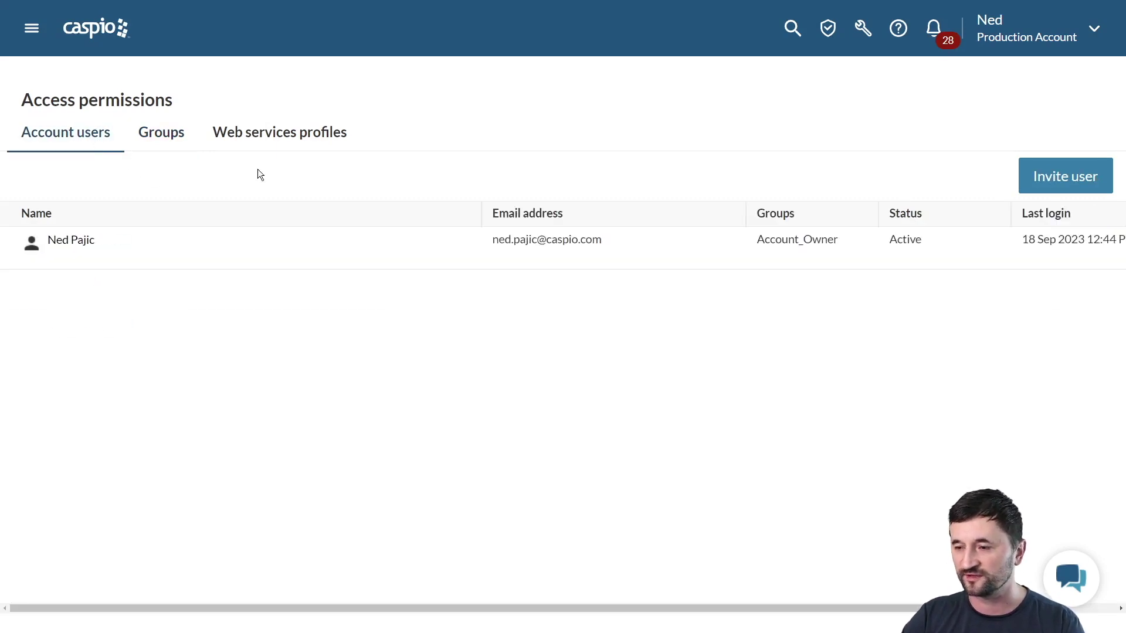
click(1043, 189)
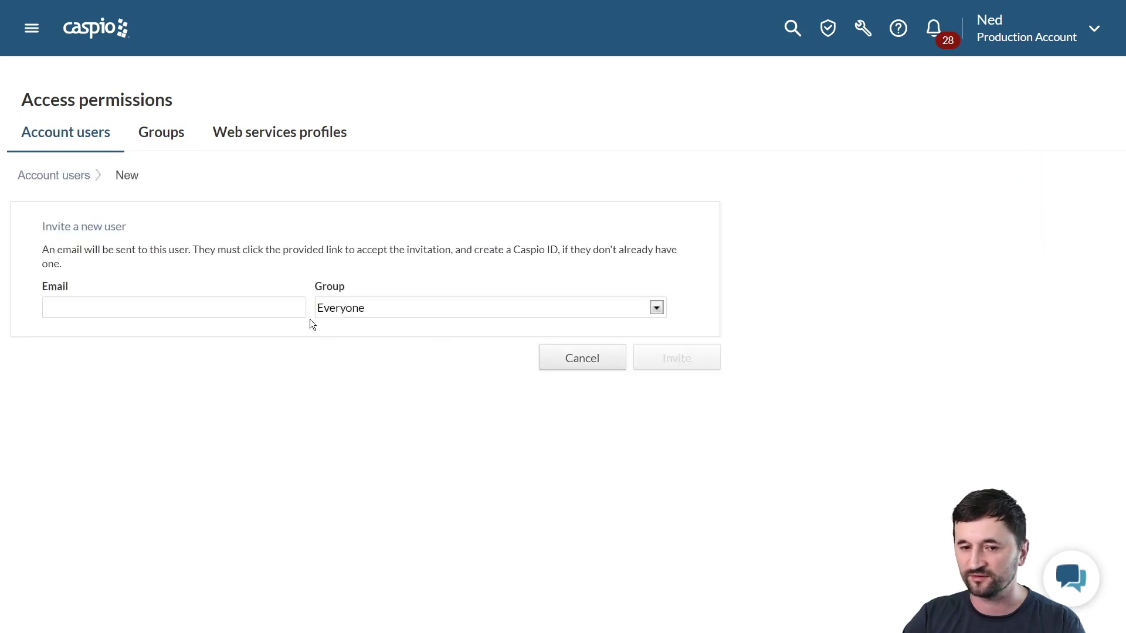
click(260, 306)
text(johndoe@)
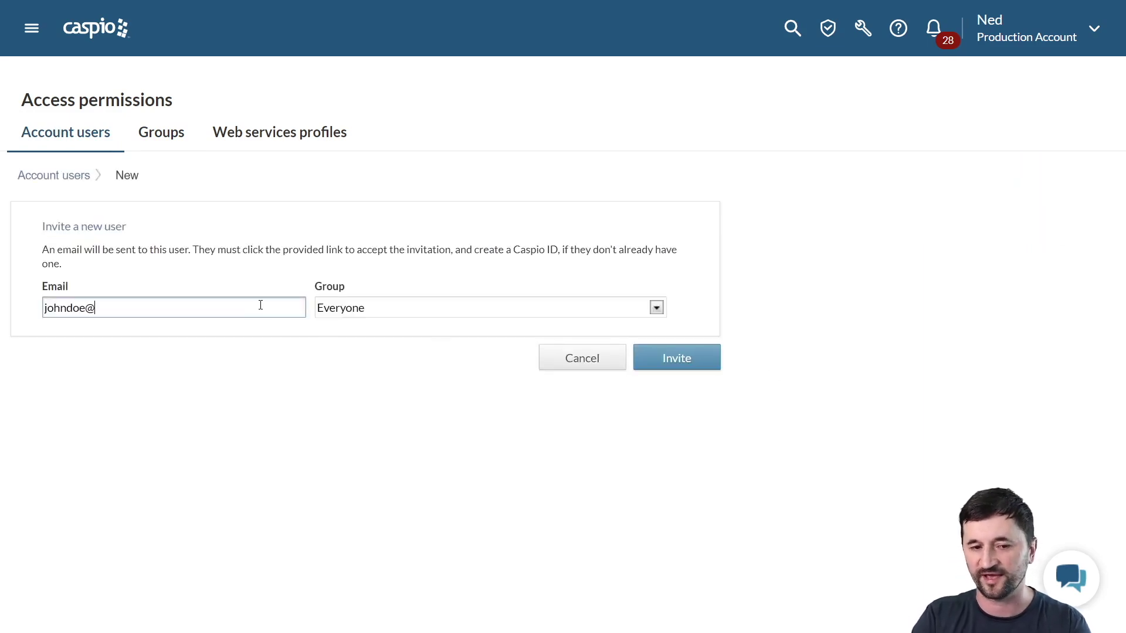
text(company.com)
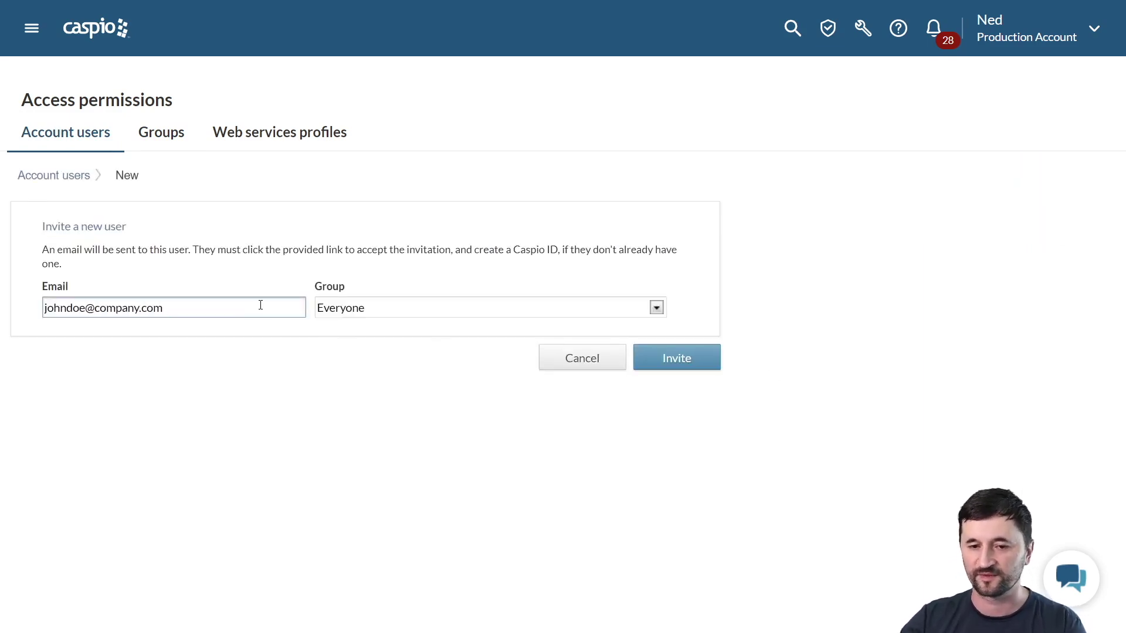
click(350, 315)
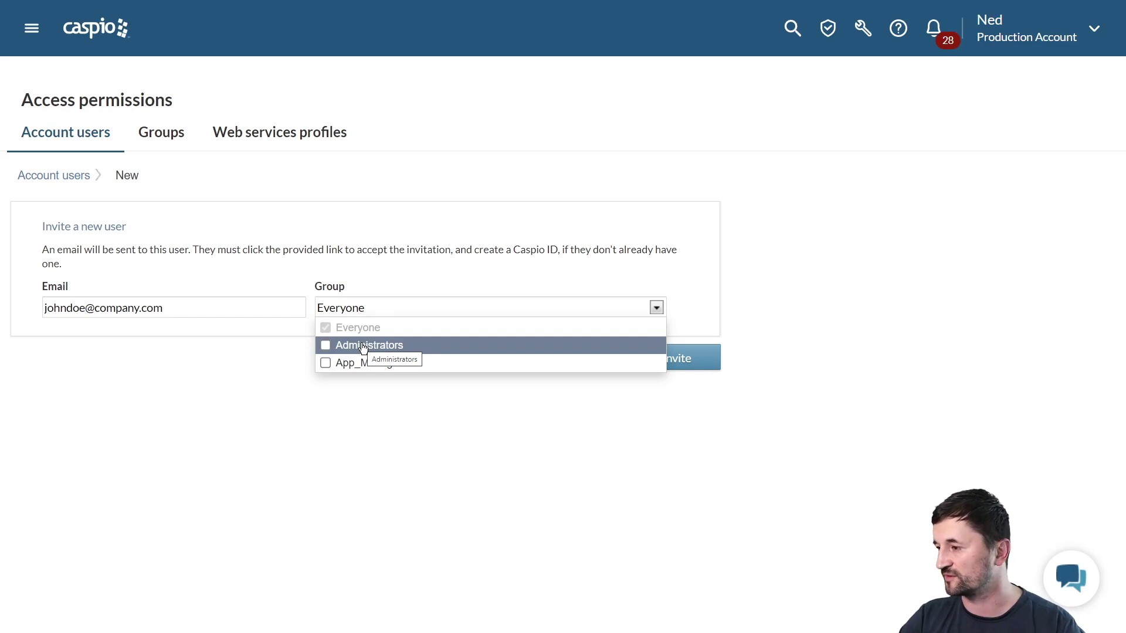
click(242, 437)
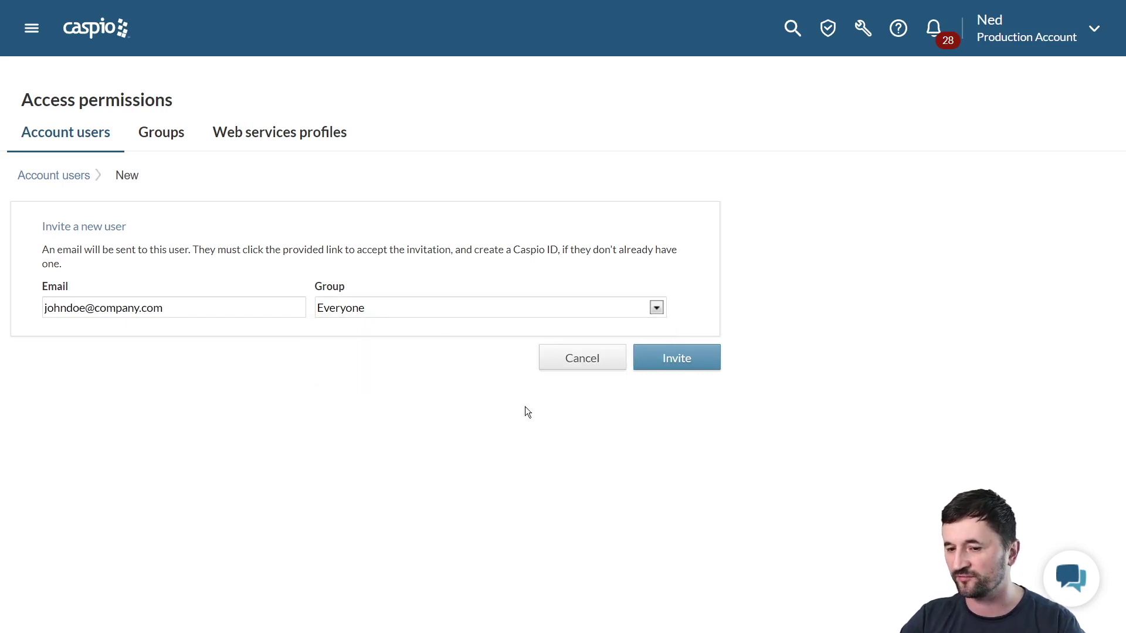
click(656, 360)
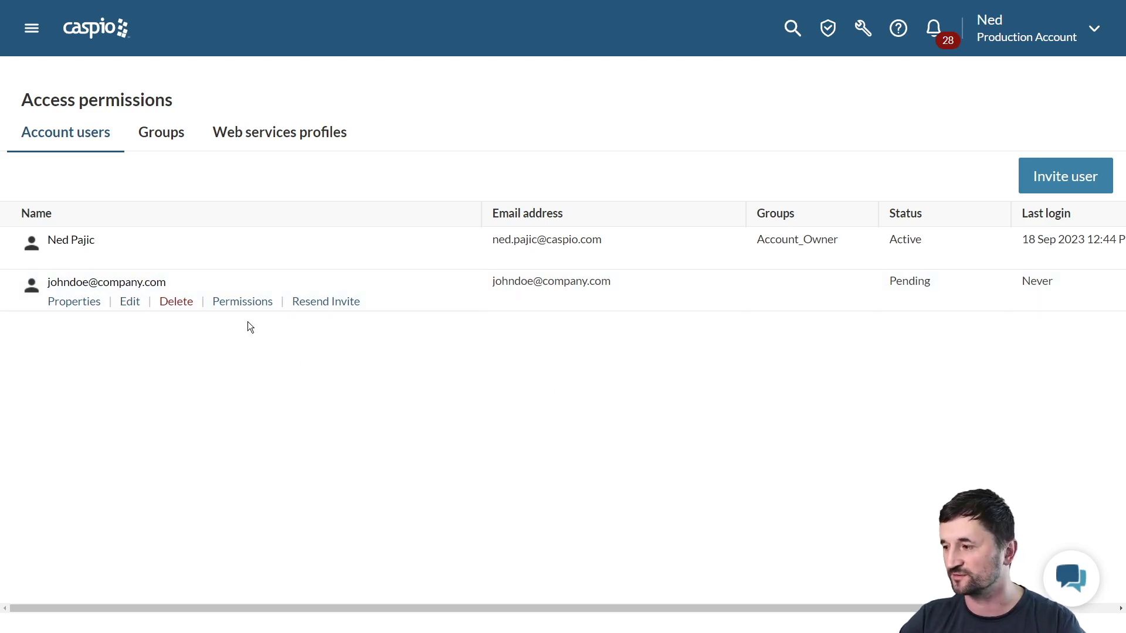
Open the invited user's Permissions dialog and view the All Tables and All Apps settings
click(245, 302)
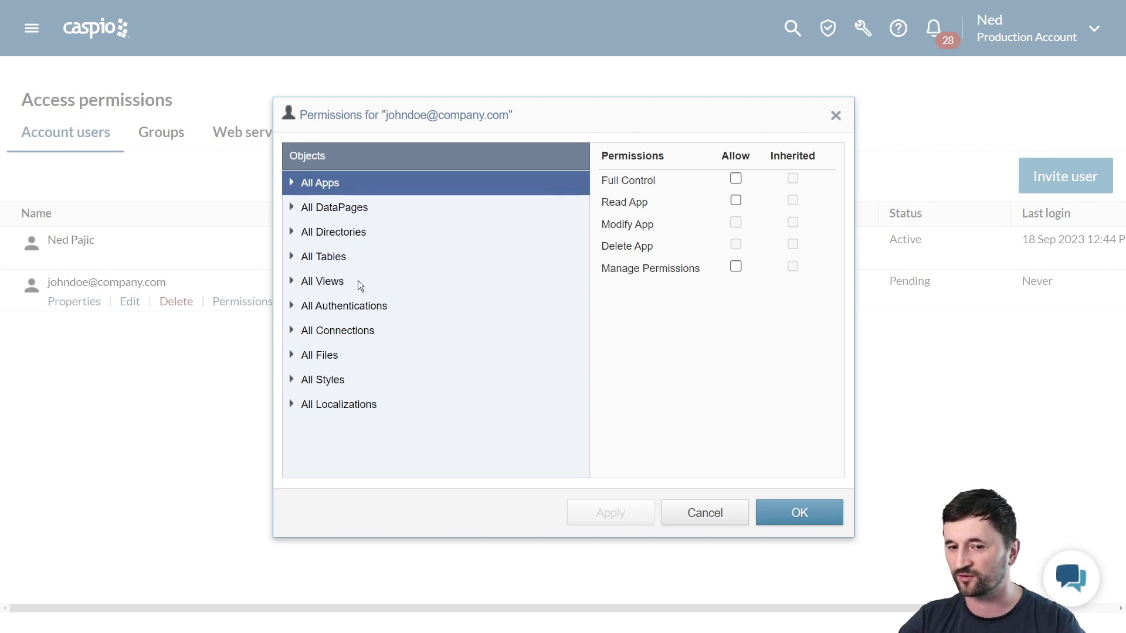
click(325, 256)
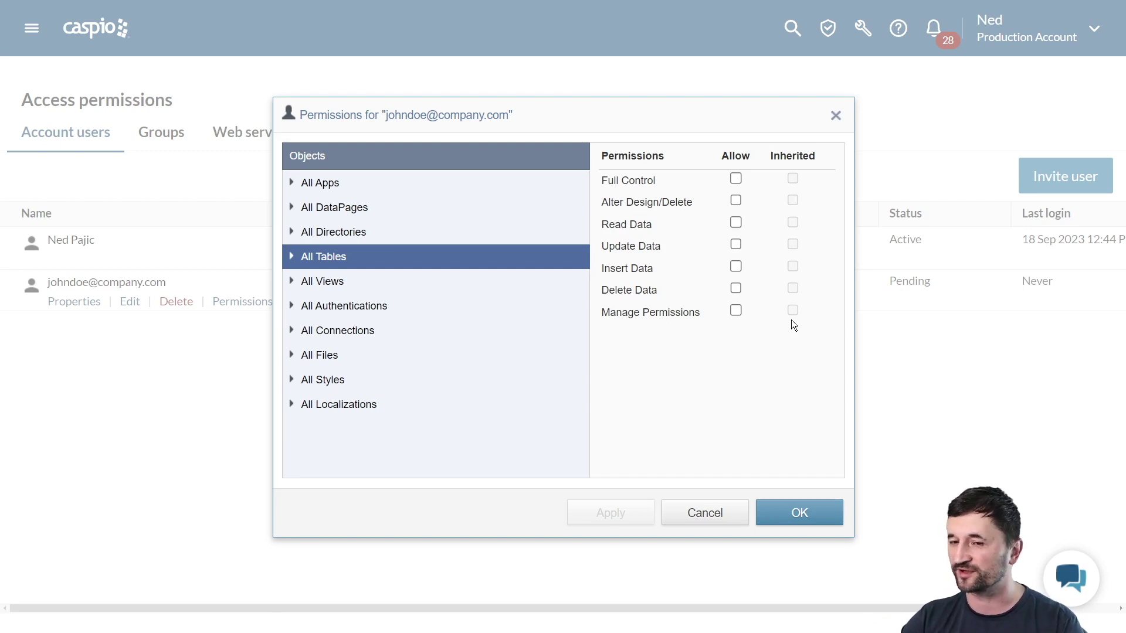
click(323, 184)
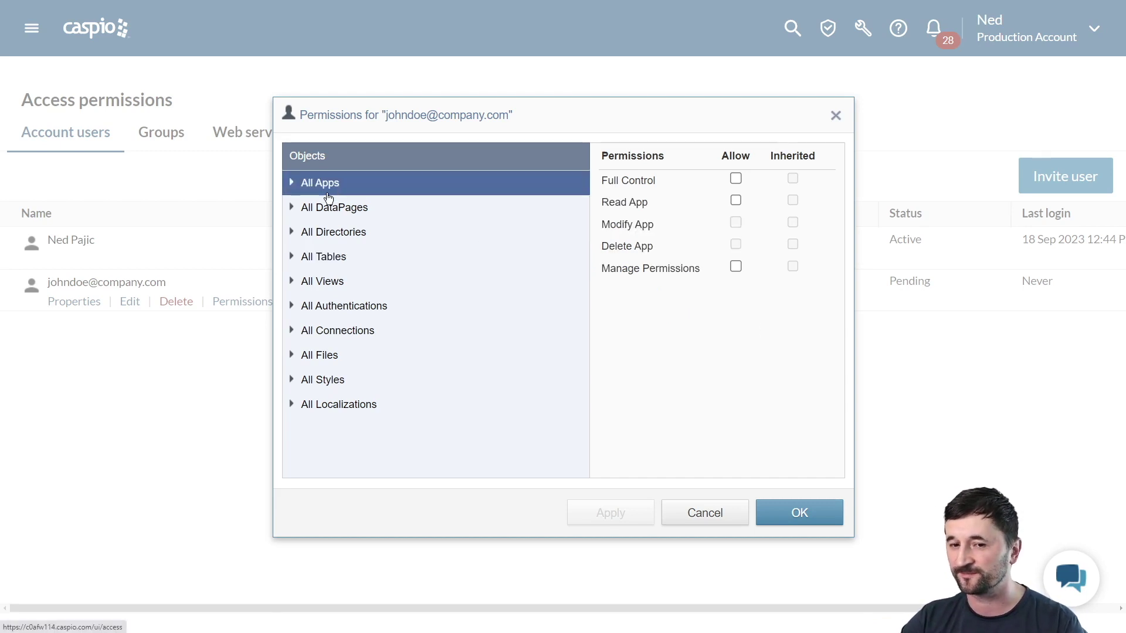
Grant the user only Read App on Applicant Tracking, with Full Control left off
click(289, 186)
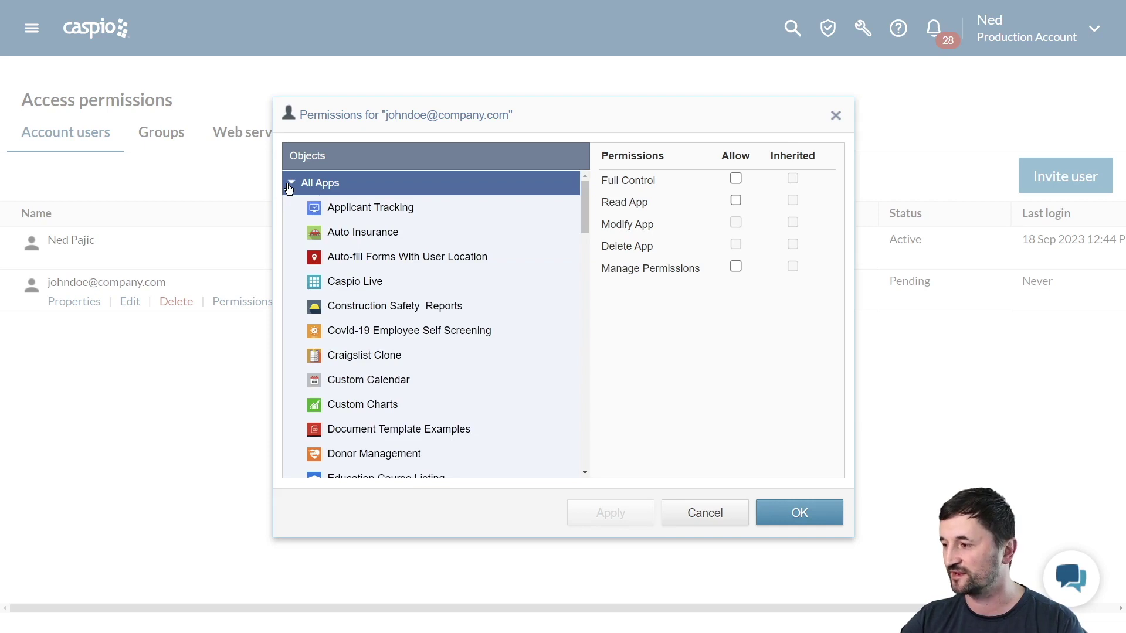
click(348, 208)
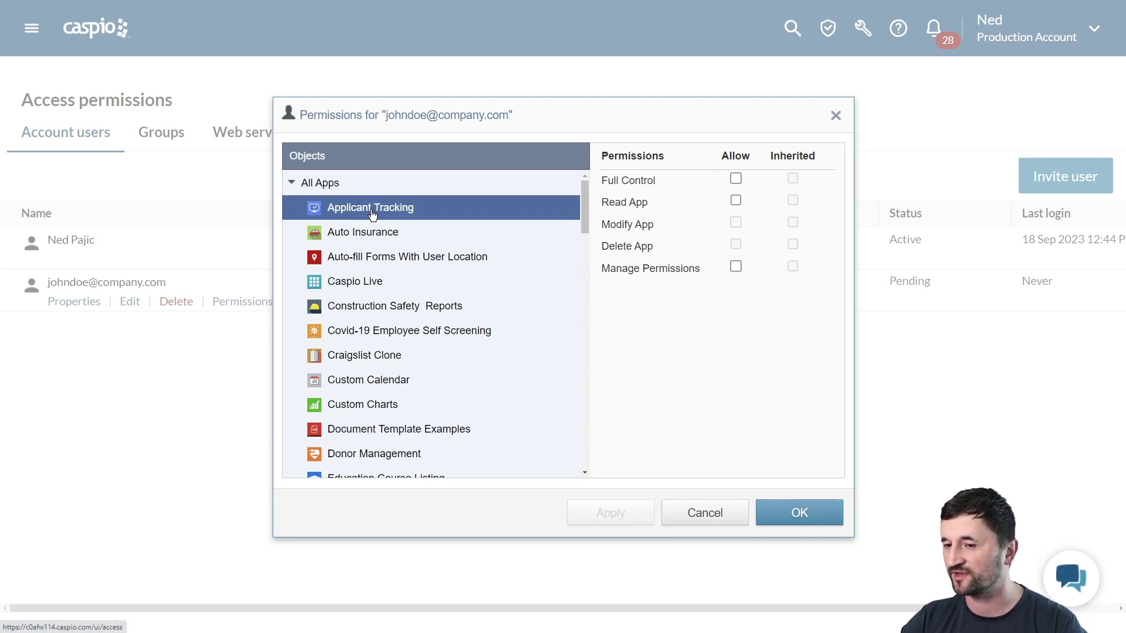
click(736, 179)
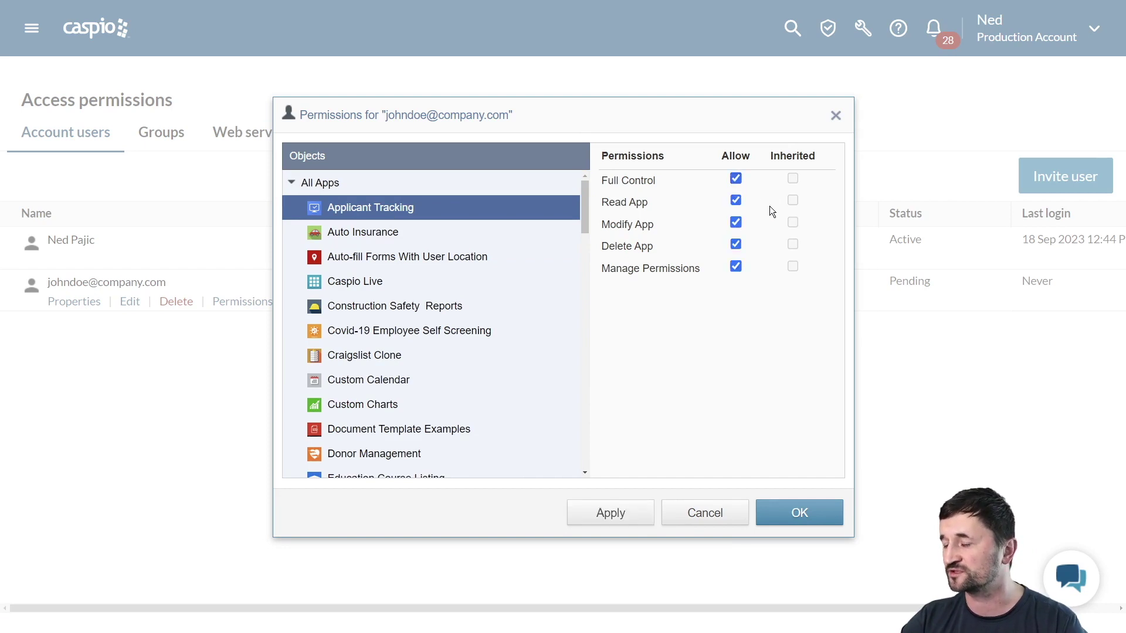
click(383, 234)
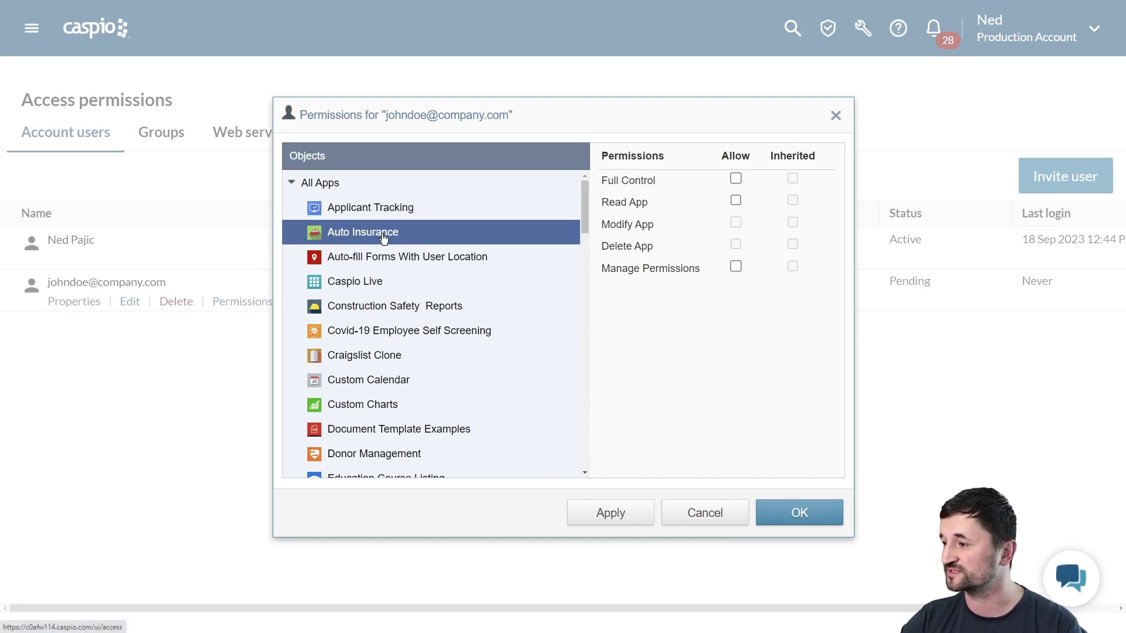
click(375, 212)
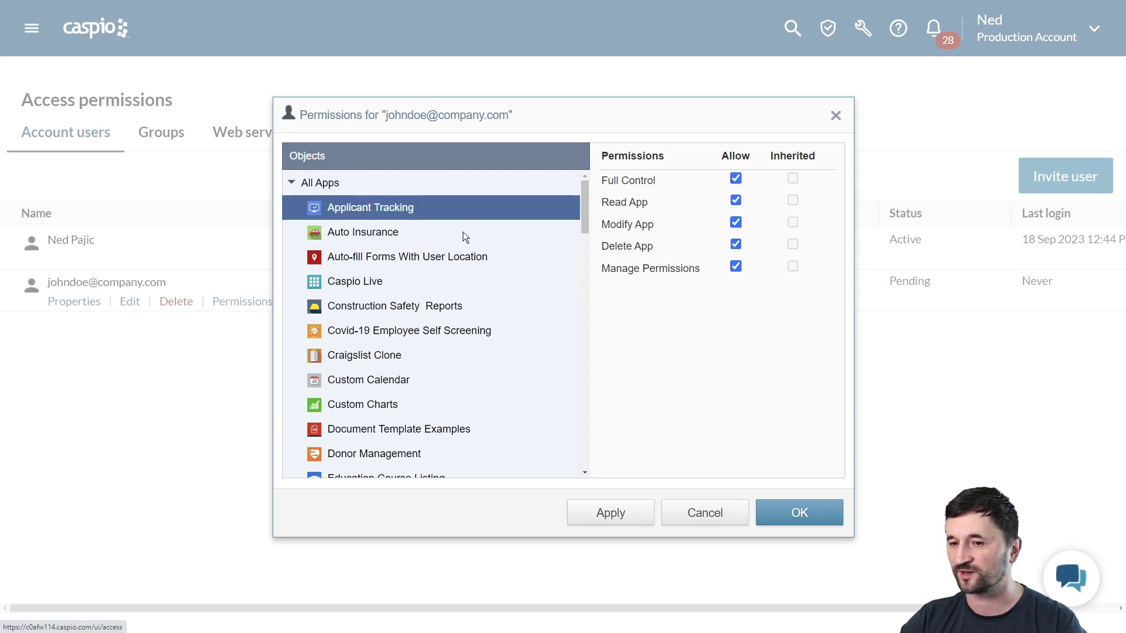
click(736, 178)
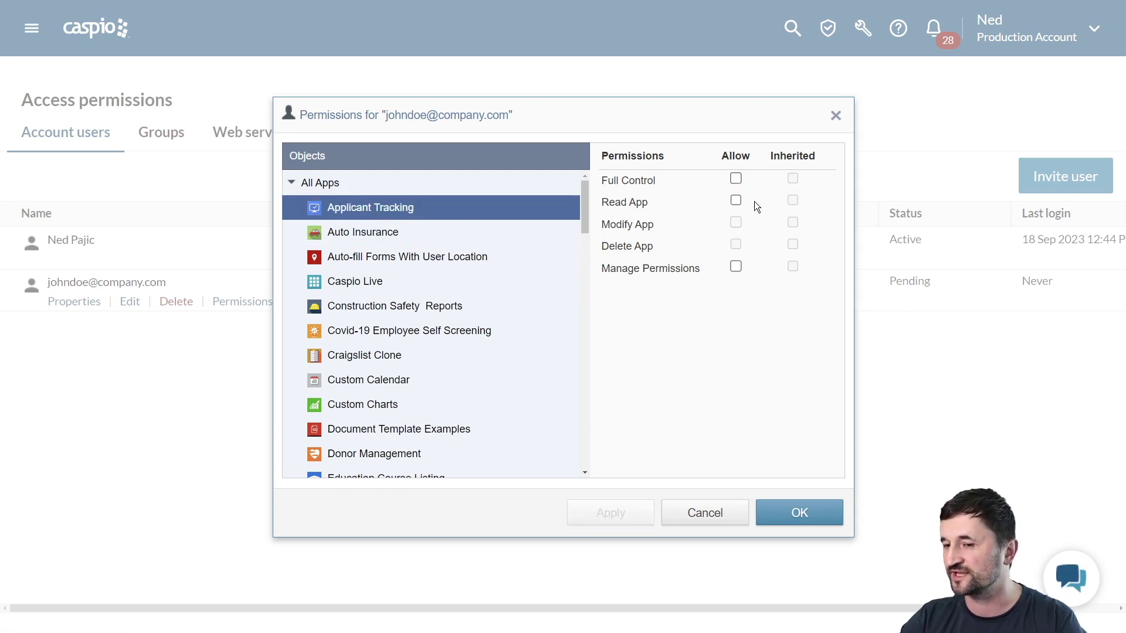
click(736, 201)
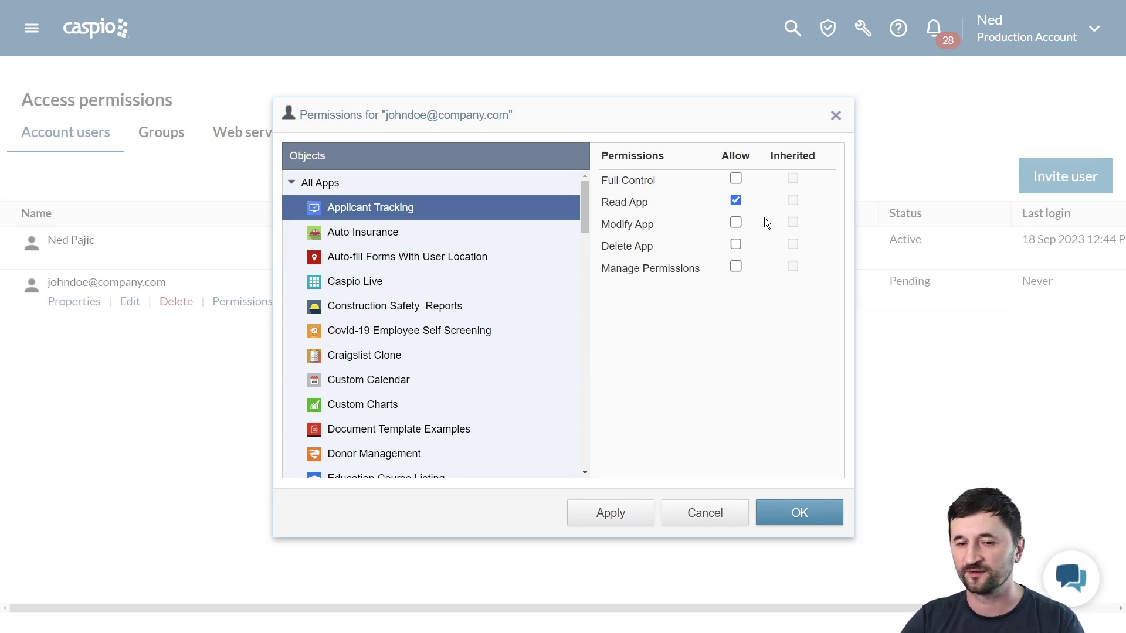
click(292, 183)
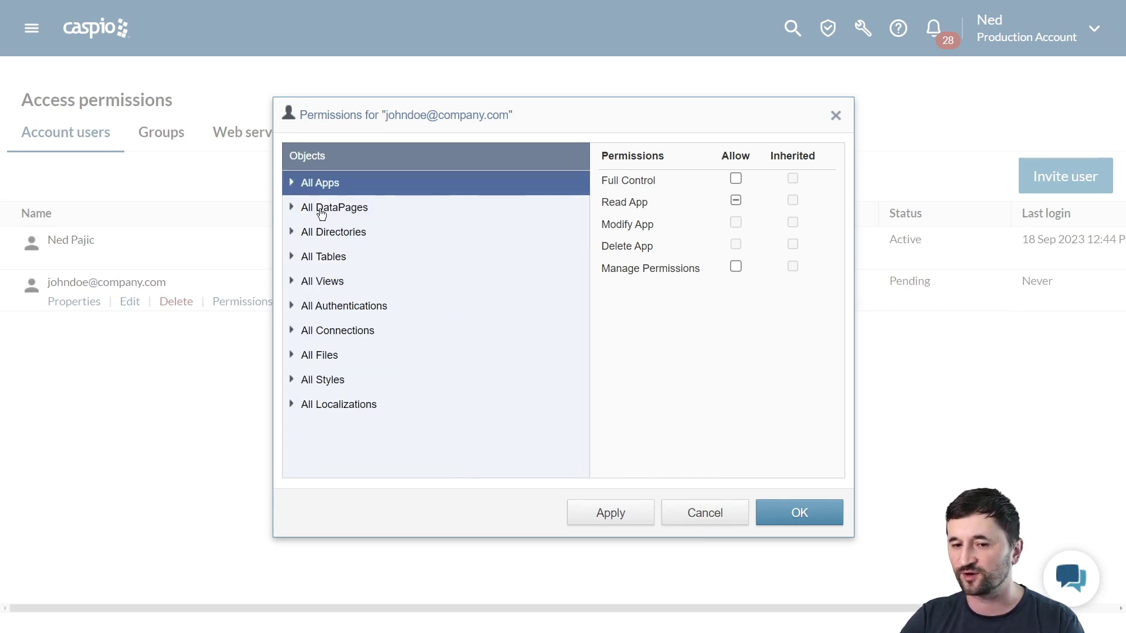
Select the crm_tbl_logs table under All Tables and toggle its Full Control on and off
click(292, 258)
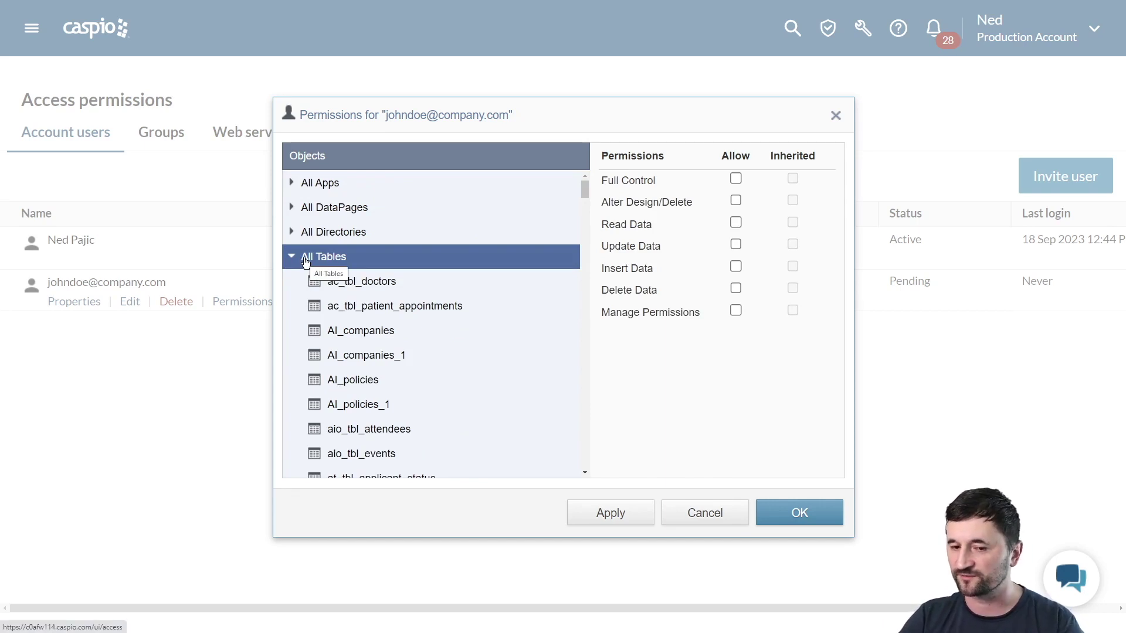
scroll(415, 308, down, 6)
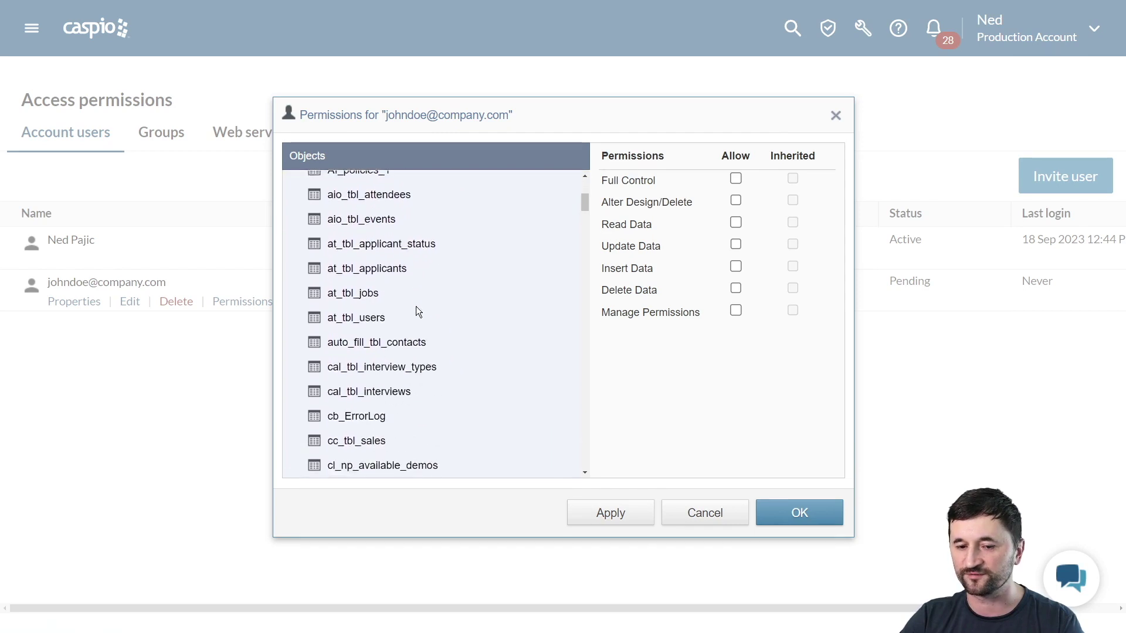
scroll(416, 309, down, 4)
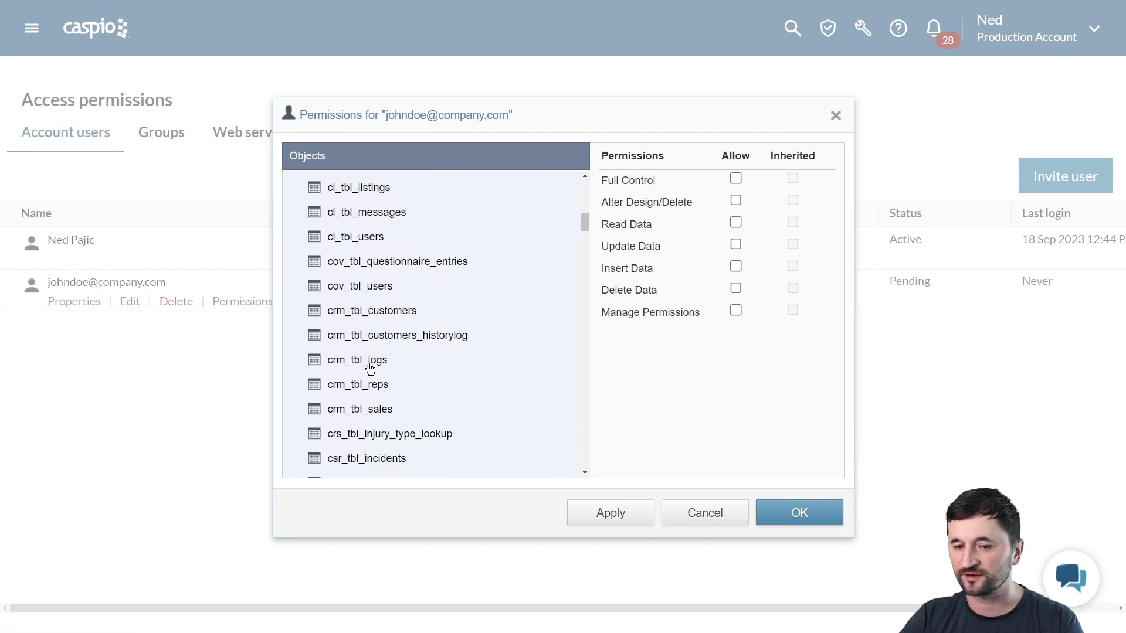
click(368, 364)
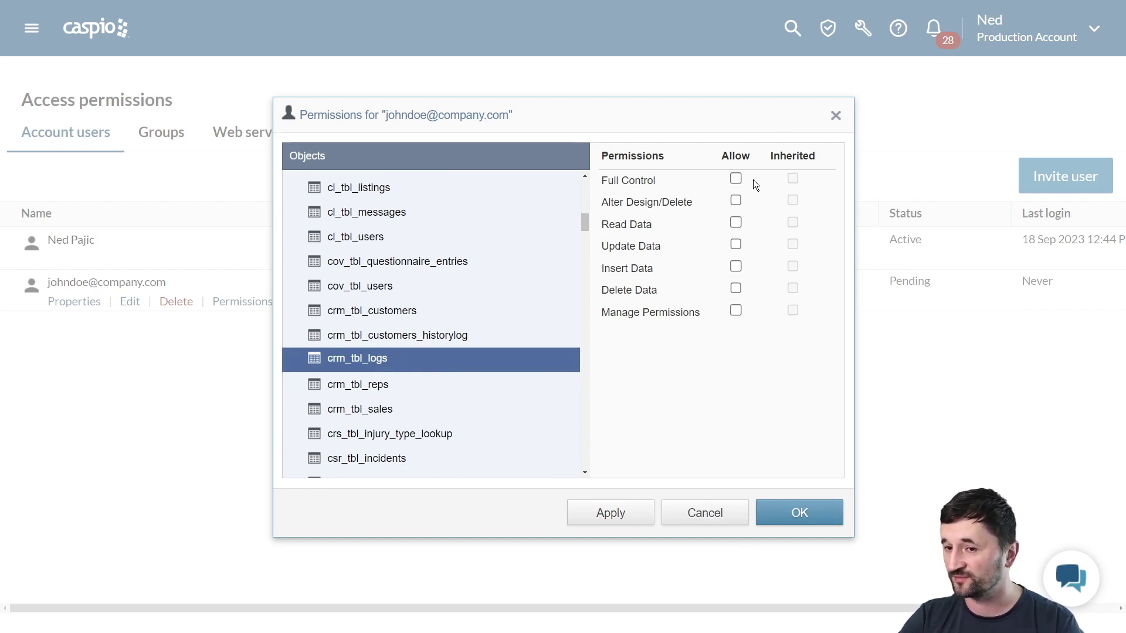
click(736, 179)
click(736, 178)
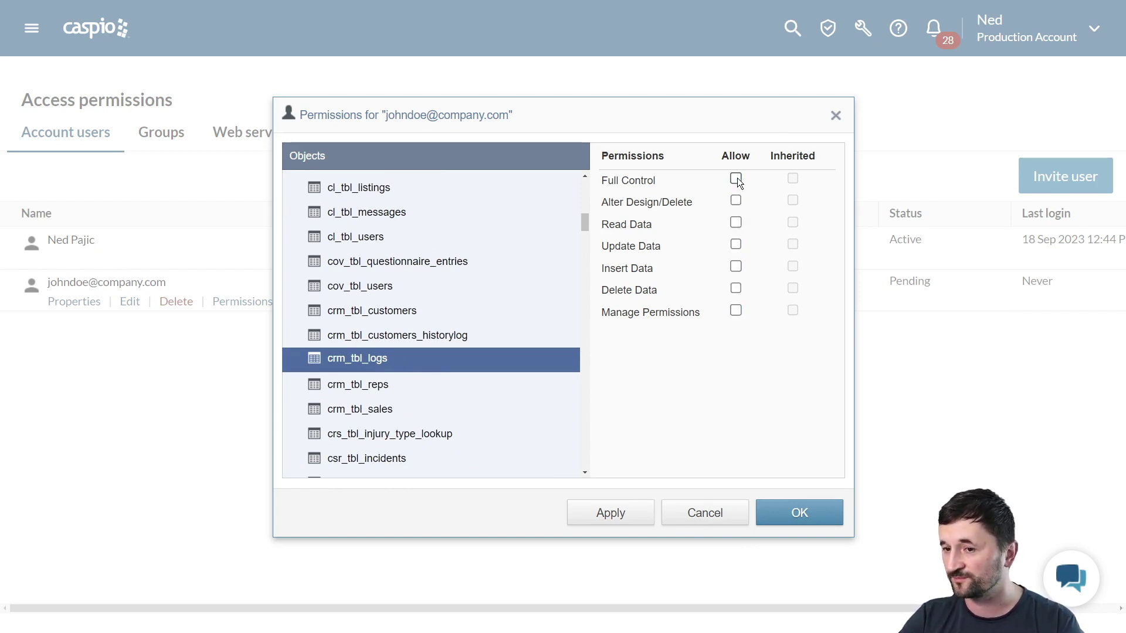